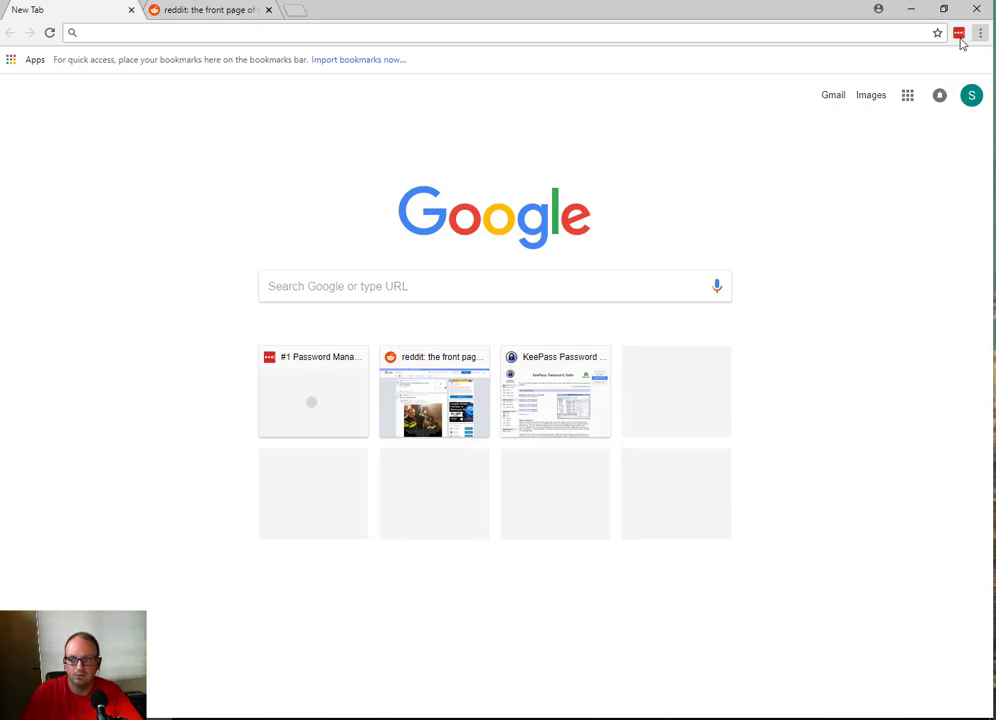
Step: Open the LastPass vault in its own tab, showing the saved kongregate.com login
left_click(960, 37)
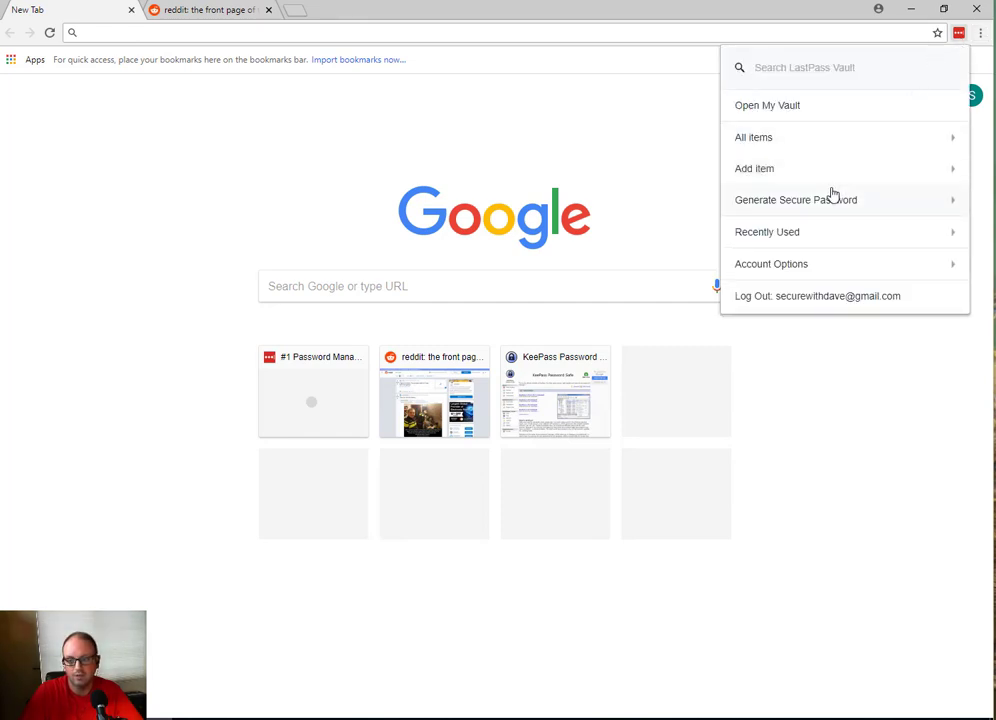
left_click(816, 110)
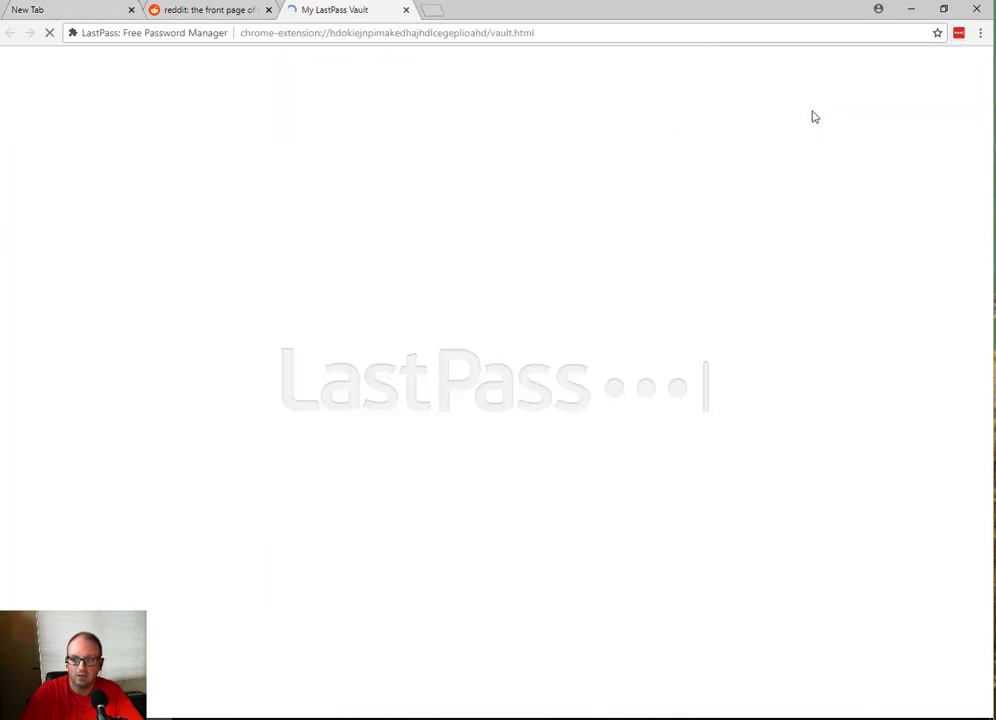
left_click(958, 33)
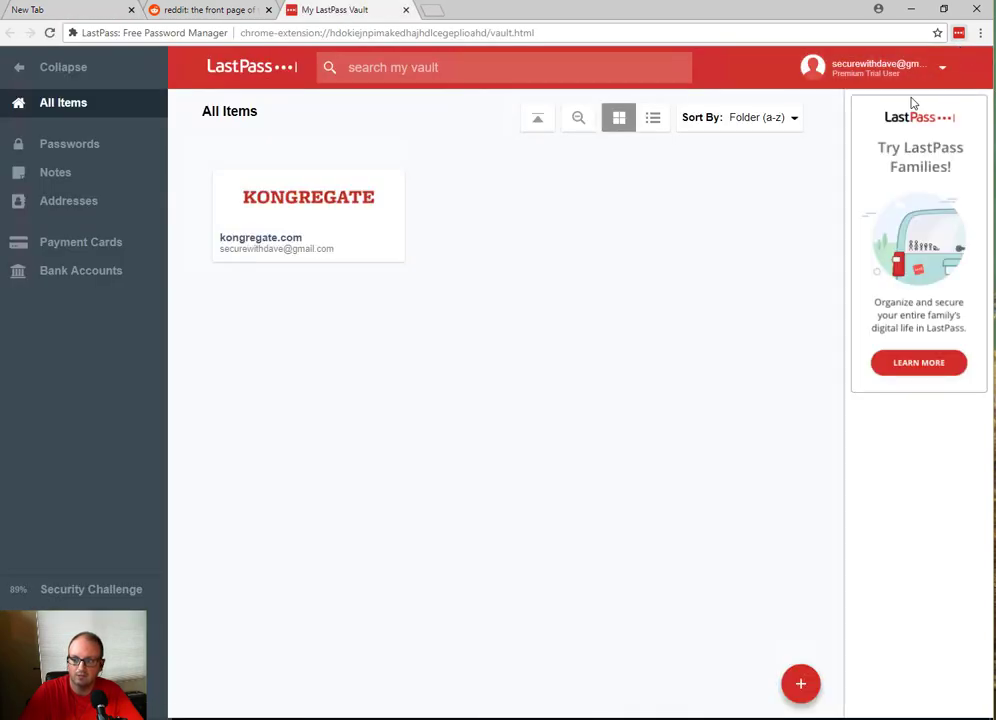
left_click(558, 23)
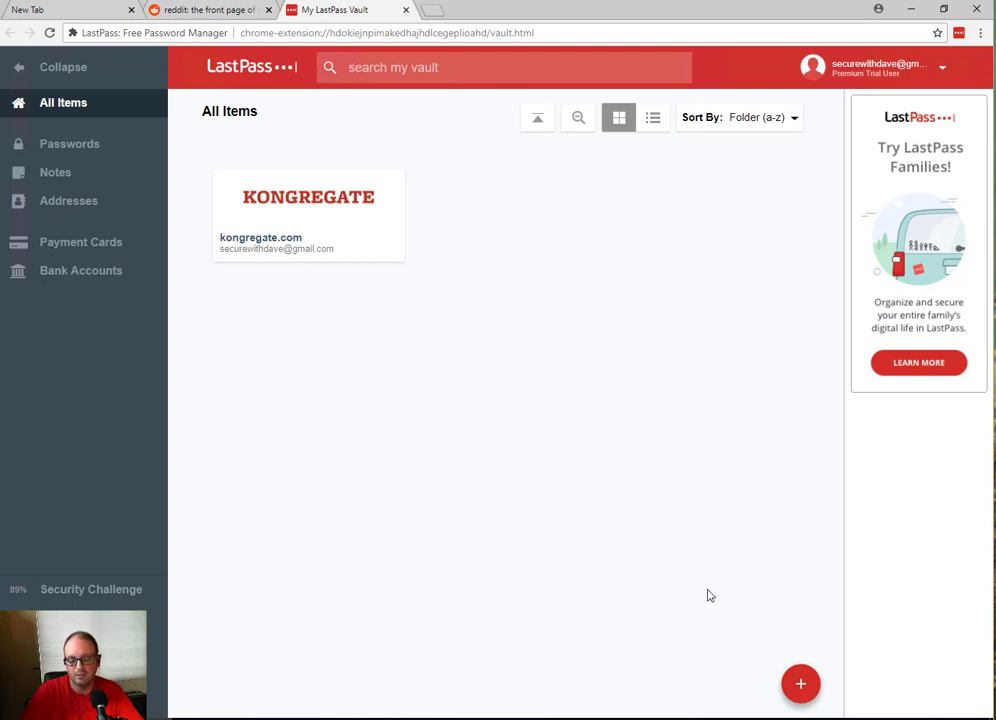
mouse_move(806, 690)
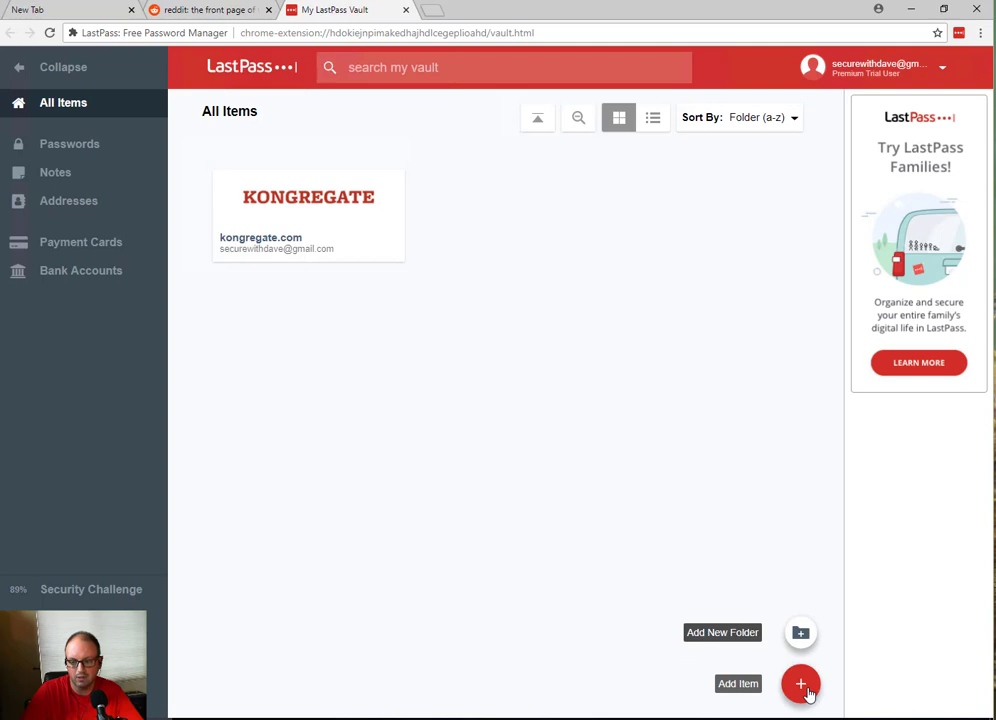
Step: Add a new Password item to get a blank Add password form
left_click(806, 690)
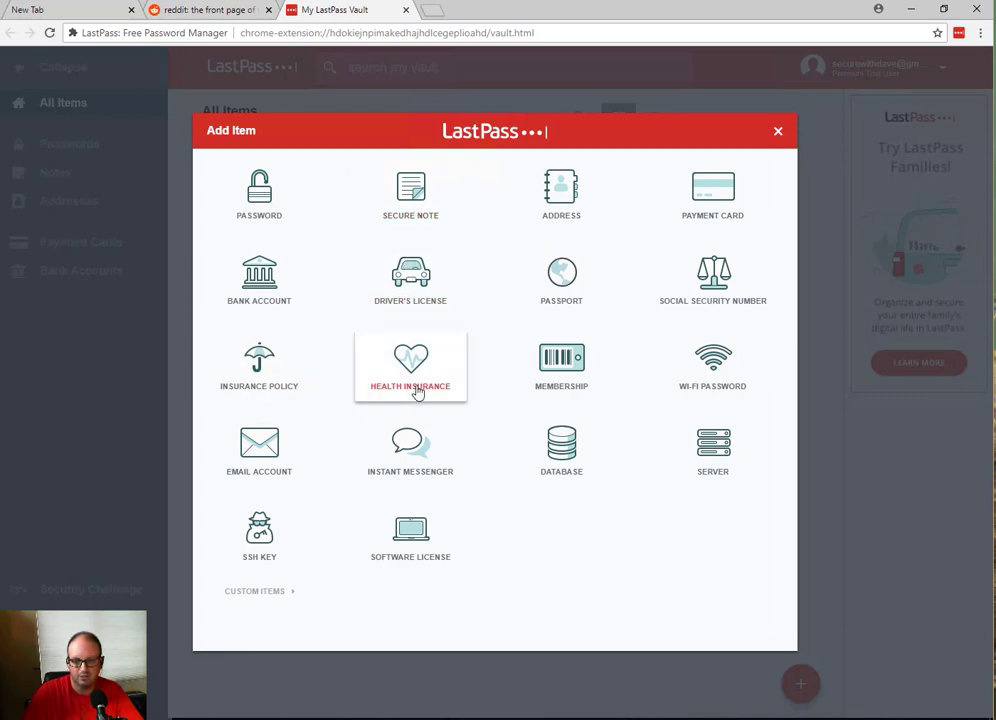
left_click(277, 218)
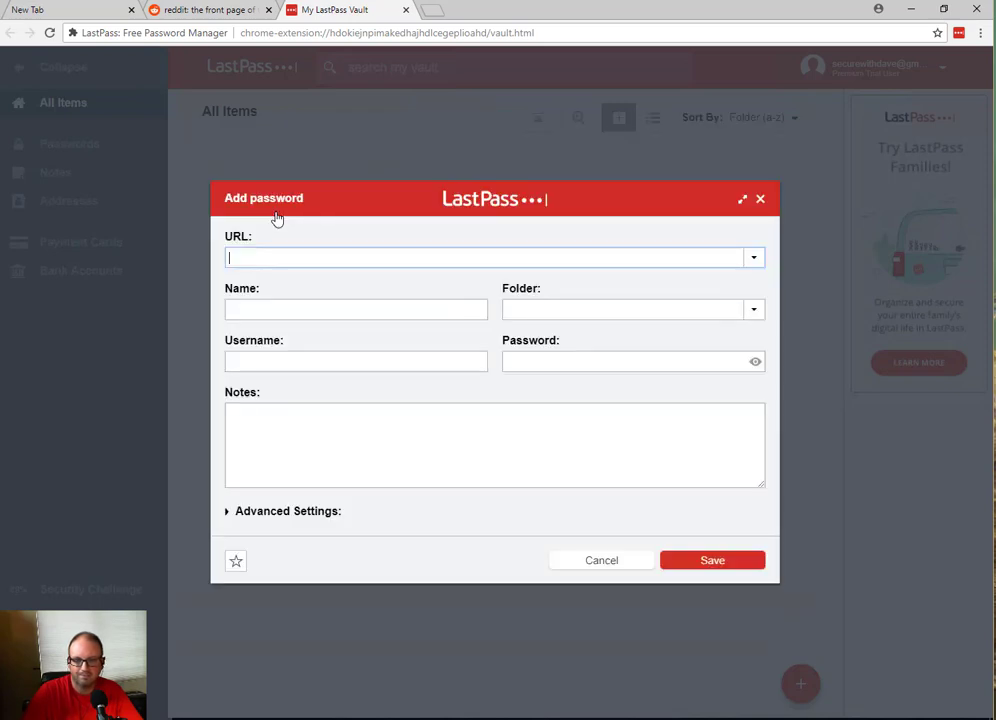
left_click(294, 259)
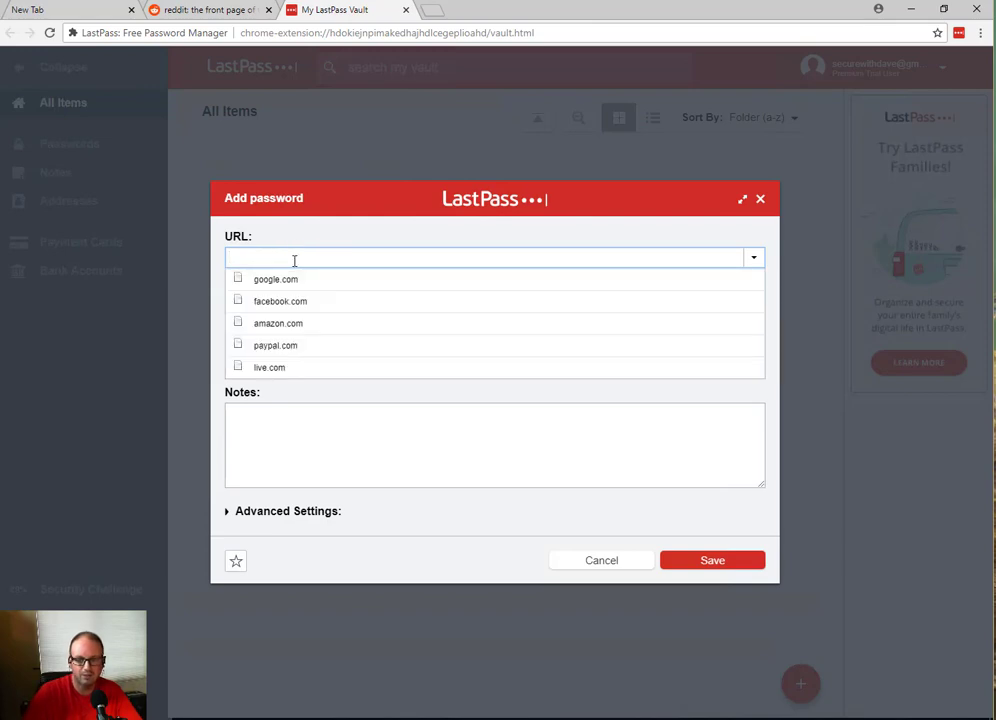
left_click(294, 261)
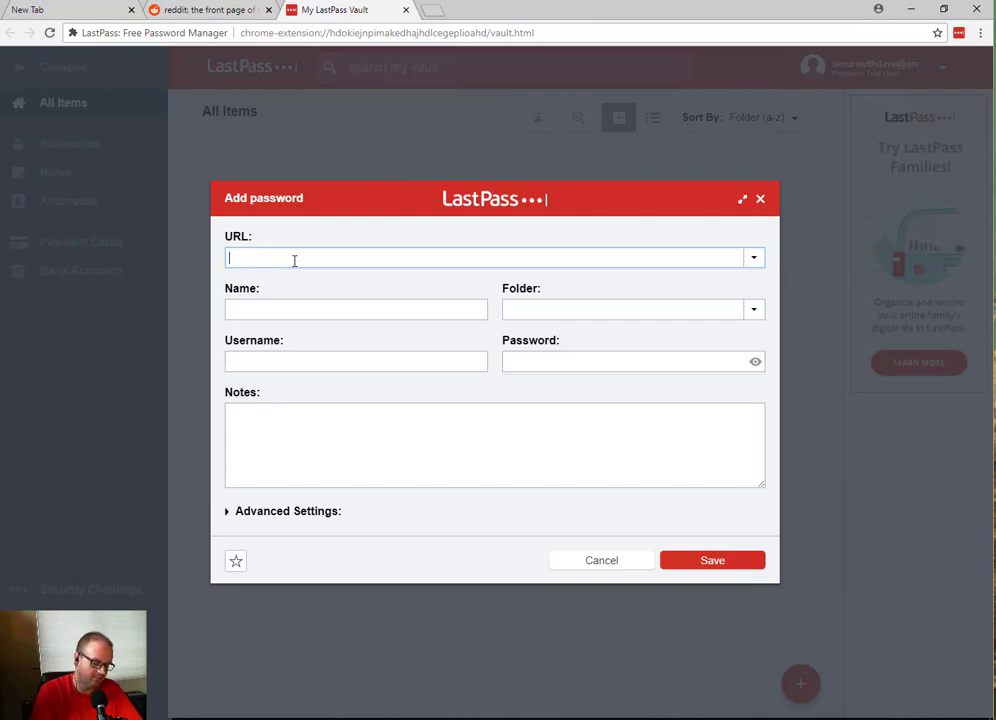
type("yahoo.com")
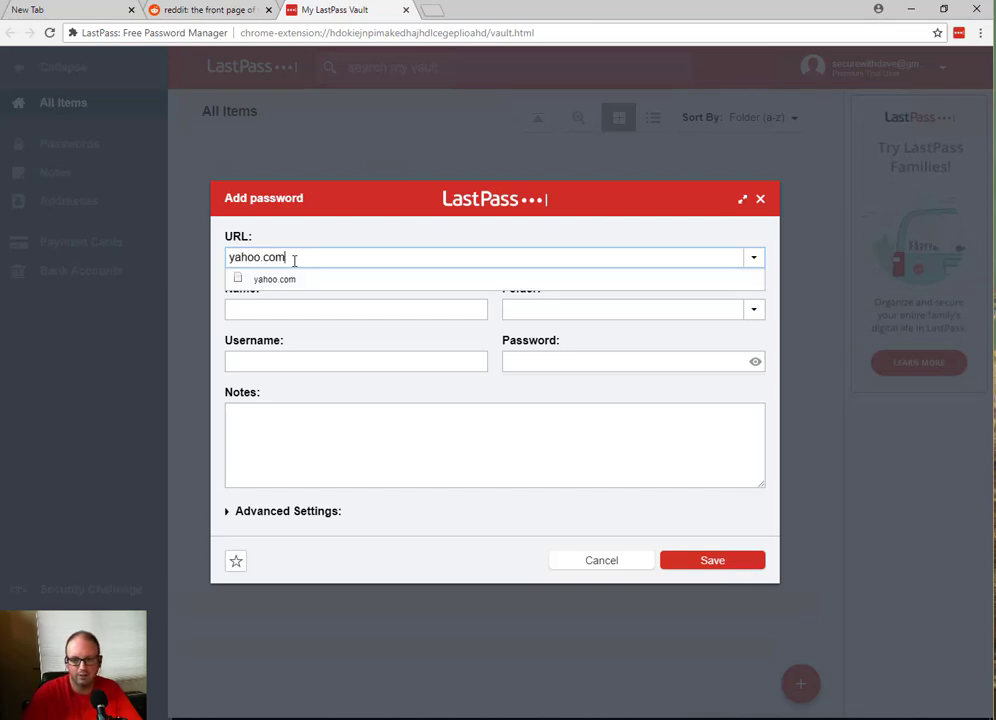
left_click(306, 281)
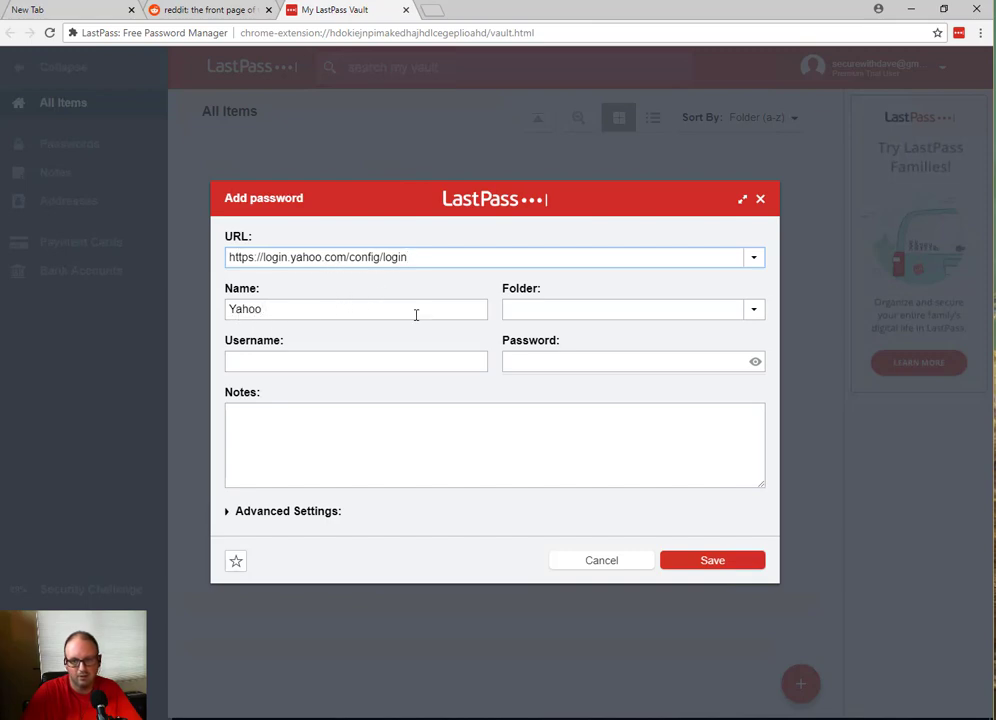
Step: File the Yahoo entry in the Email Accounts folder
left_click(753, 310)
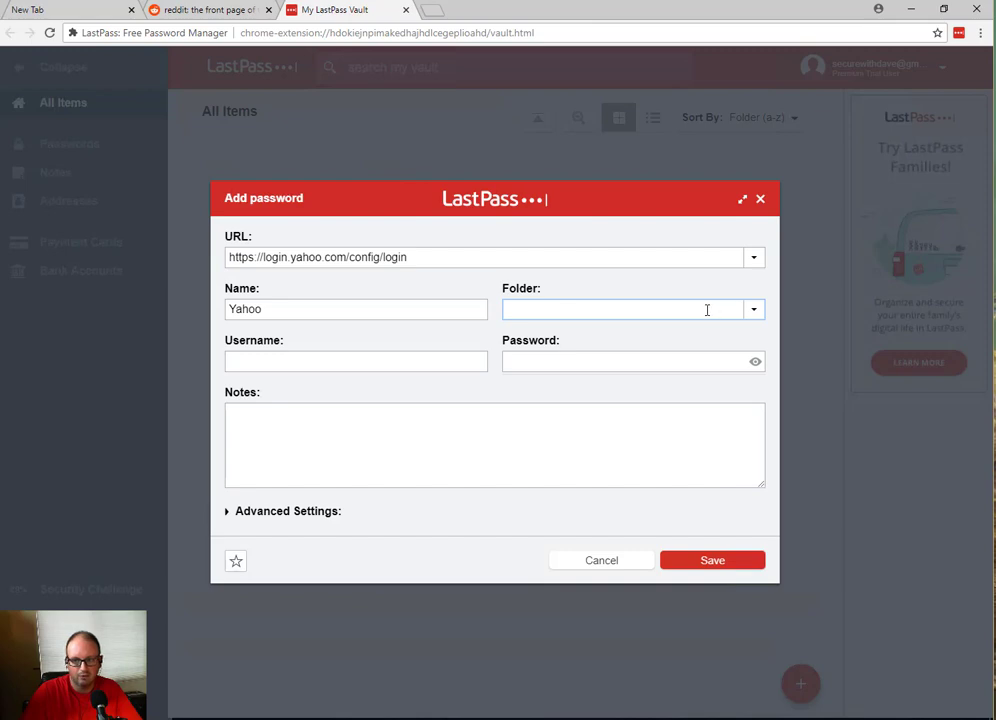
type("E")
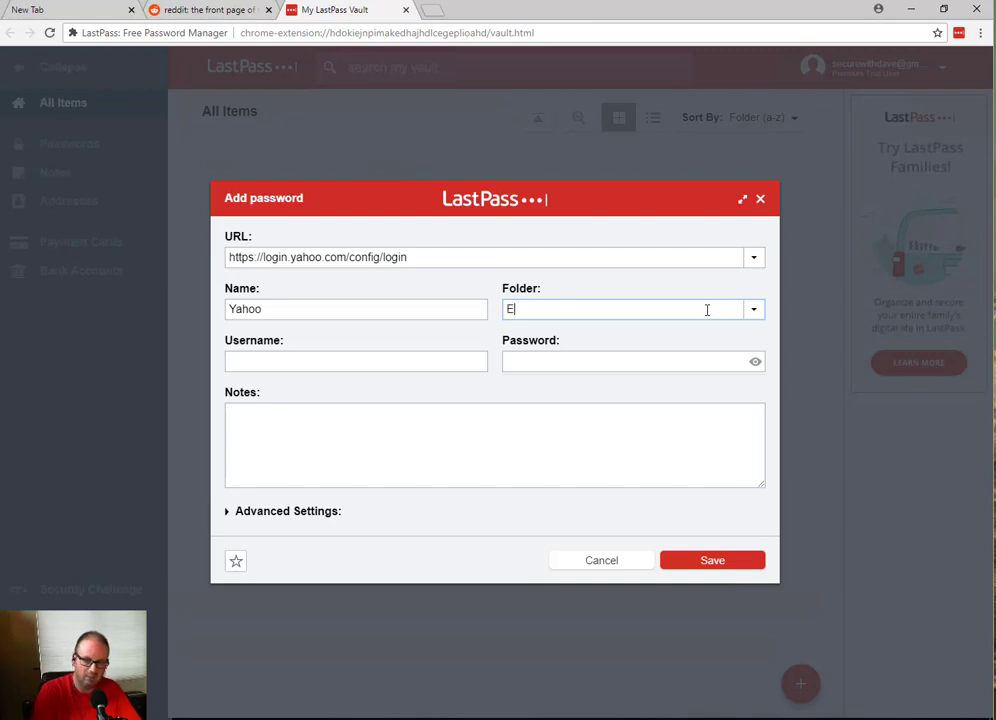
type("mail Accounts")
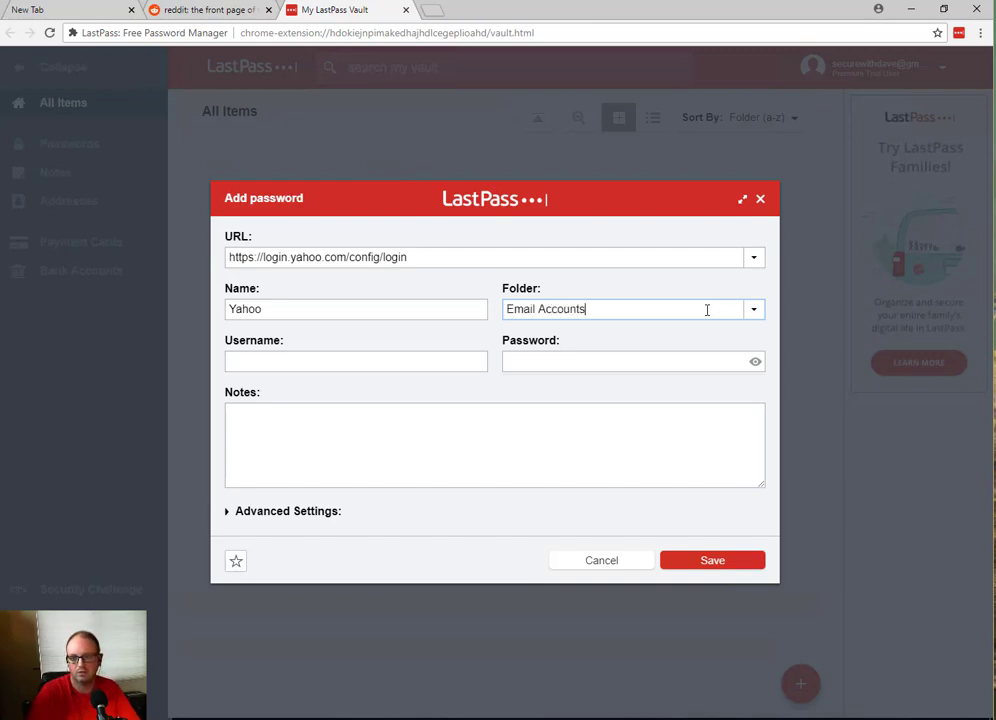
key("Tab")
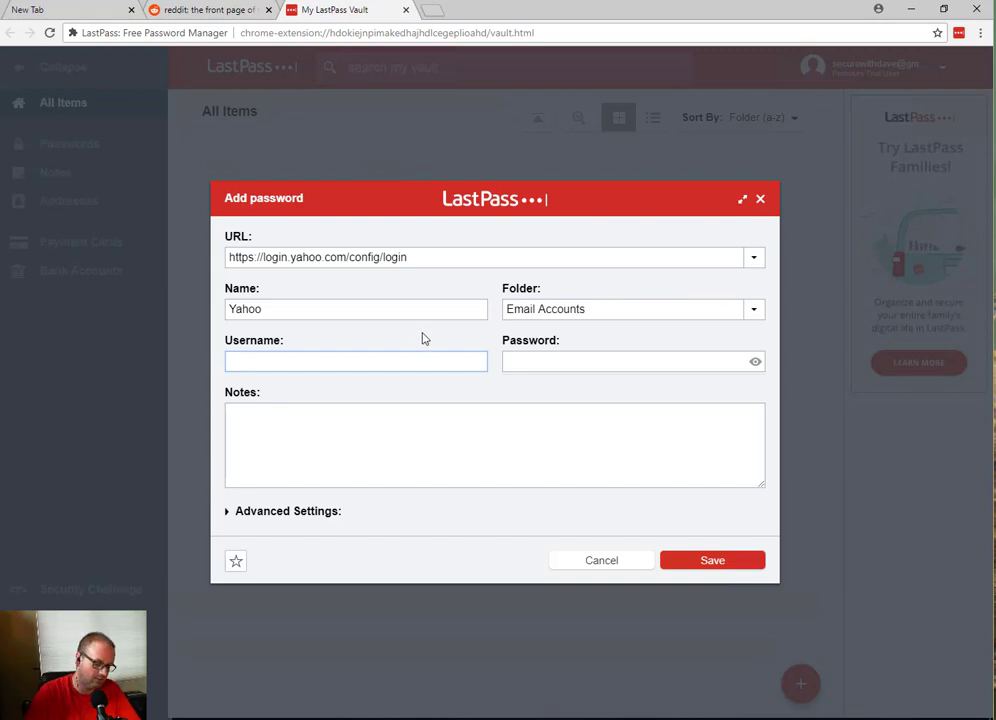
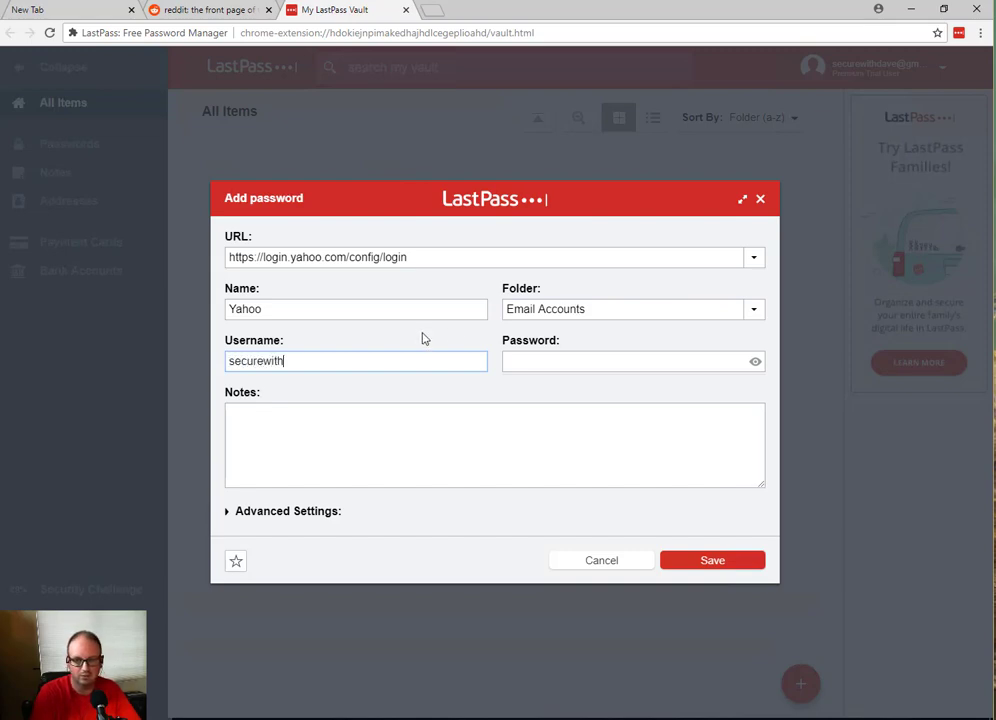
Step: Enter the Yahoo account username and password, showing the password in plain text
key("Tab")
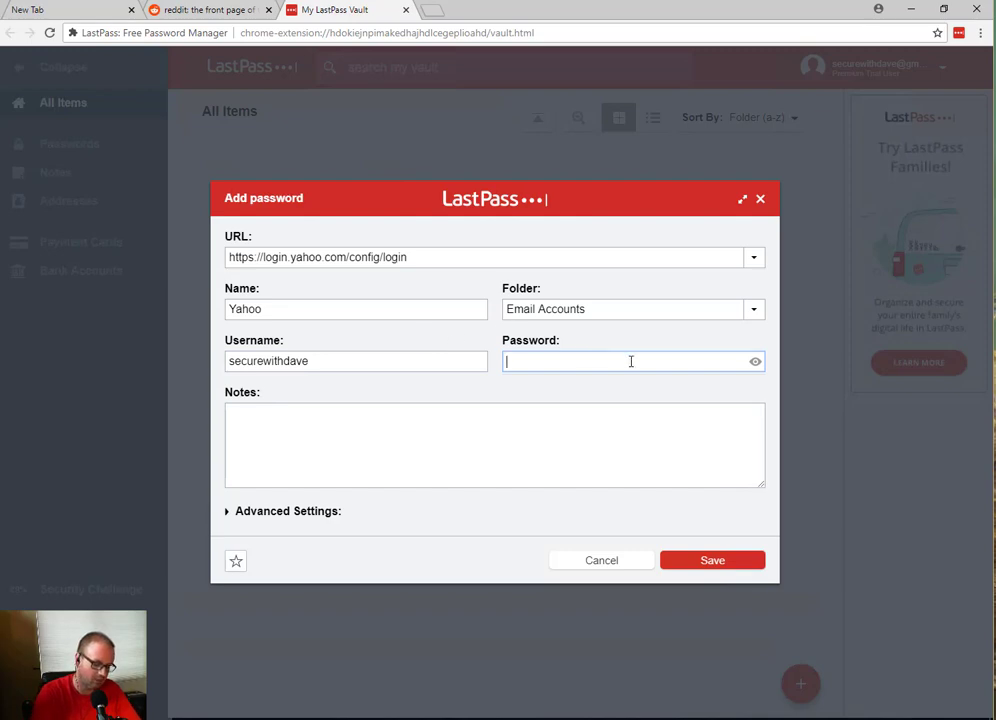
type("*************")
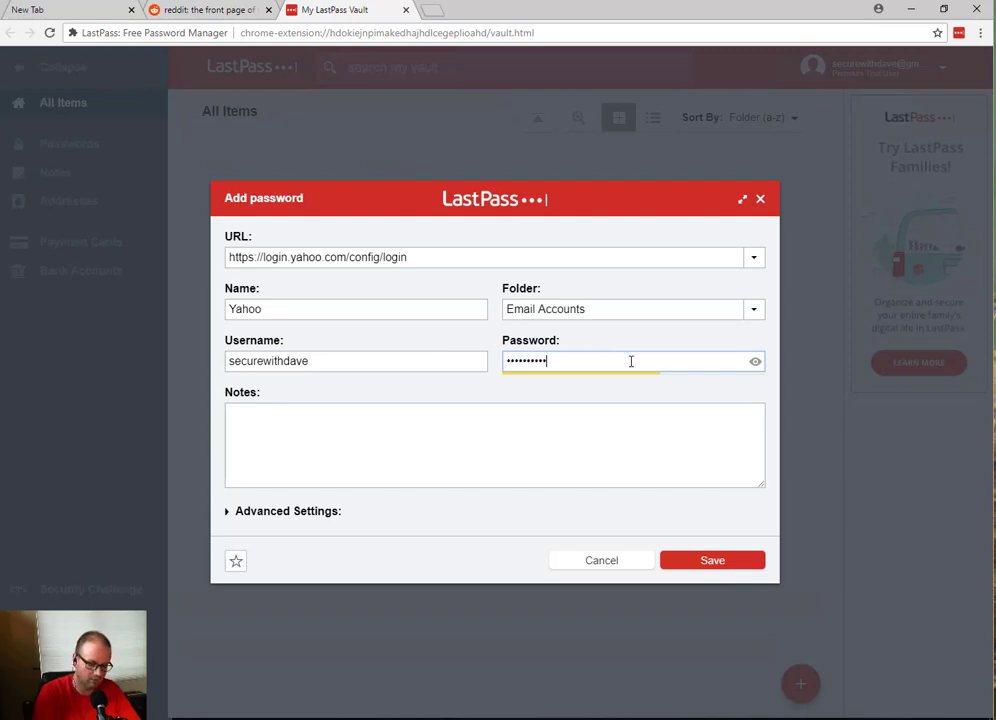
left_click(754, 361)
left_click(622, 423)
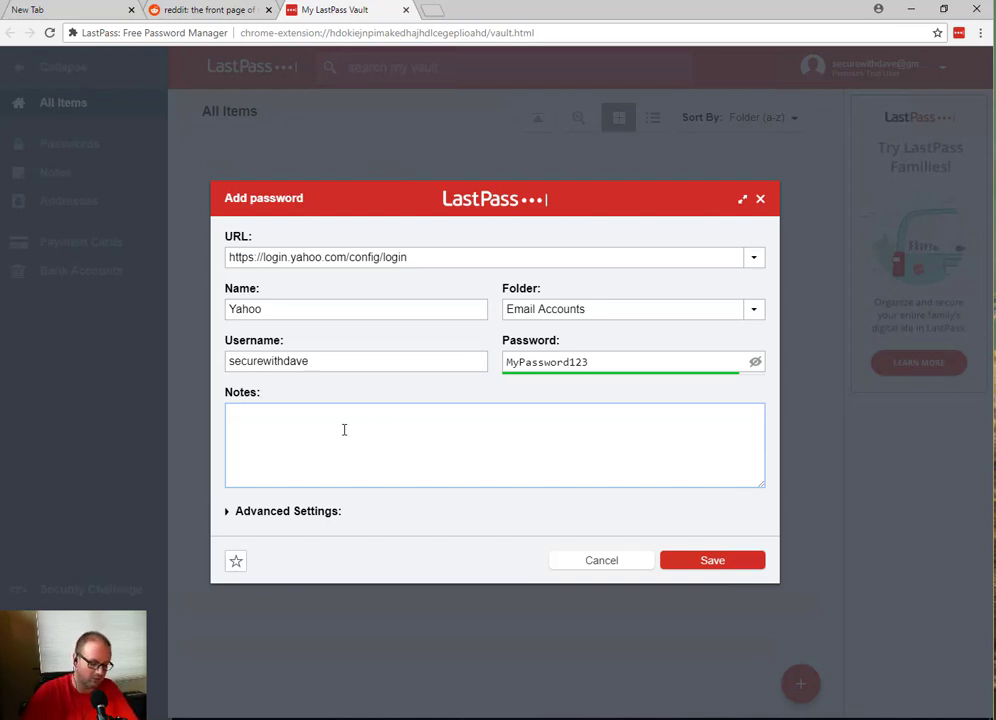
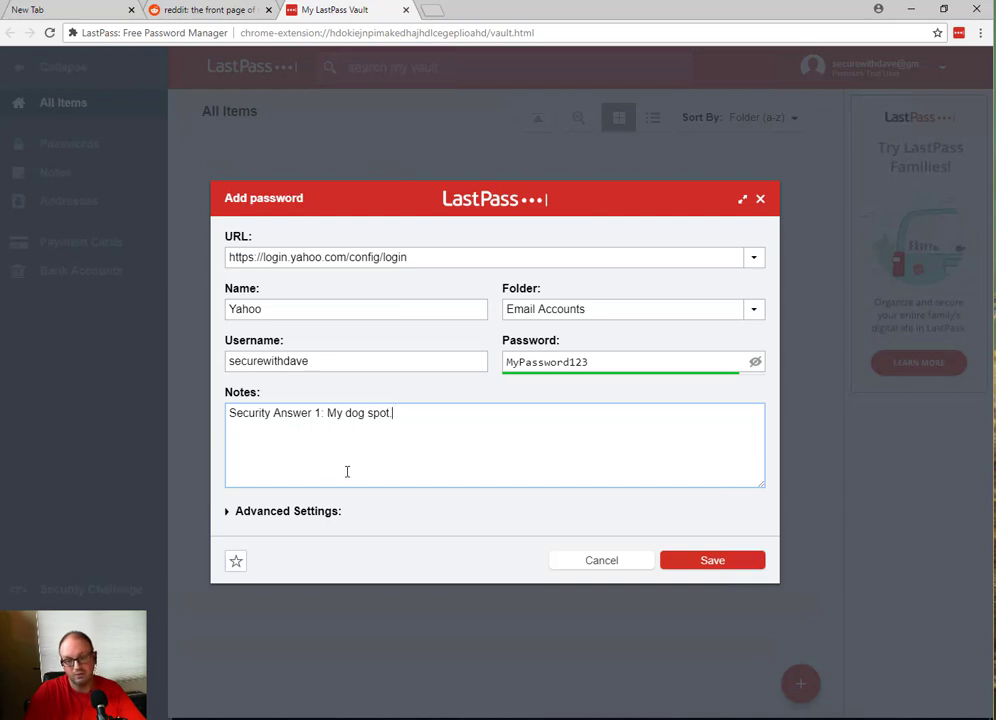
Step: Save the Yahoo login with Disable AutoFill left unchecked under Advanced Settings
left_click(259, 519)
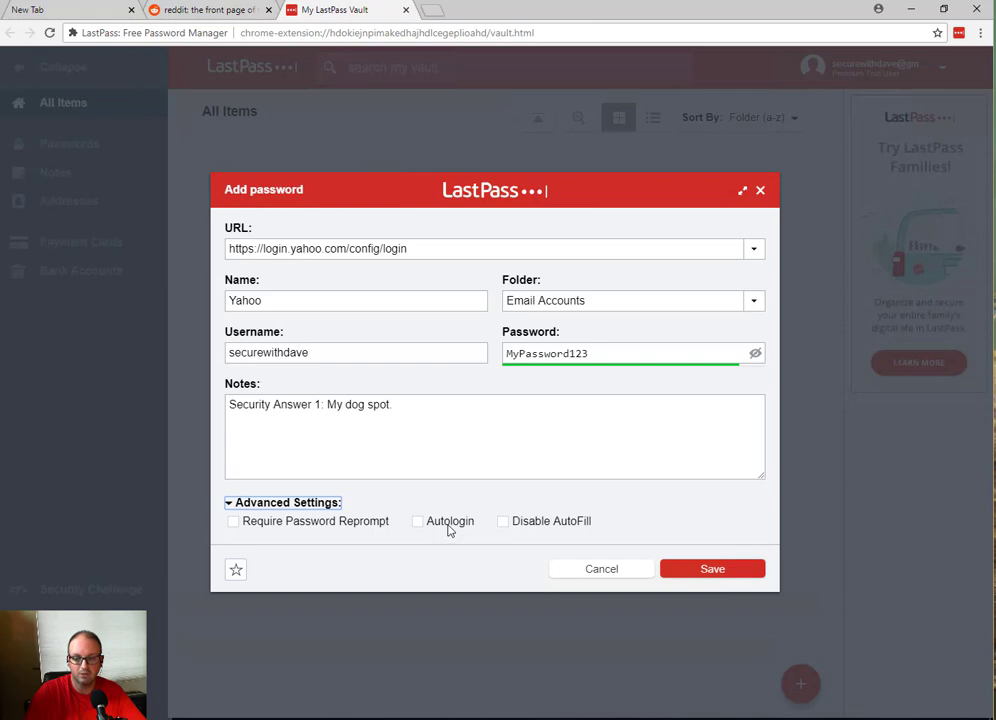
left_click(560, 524)
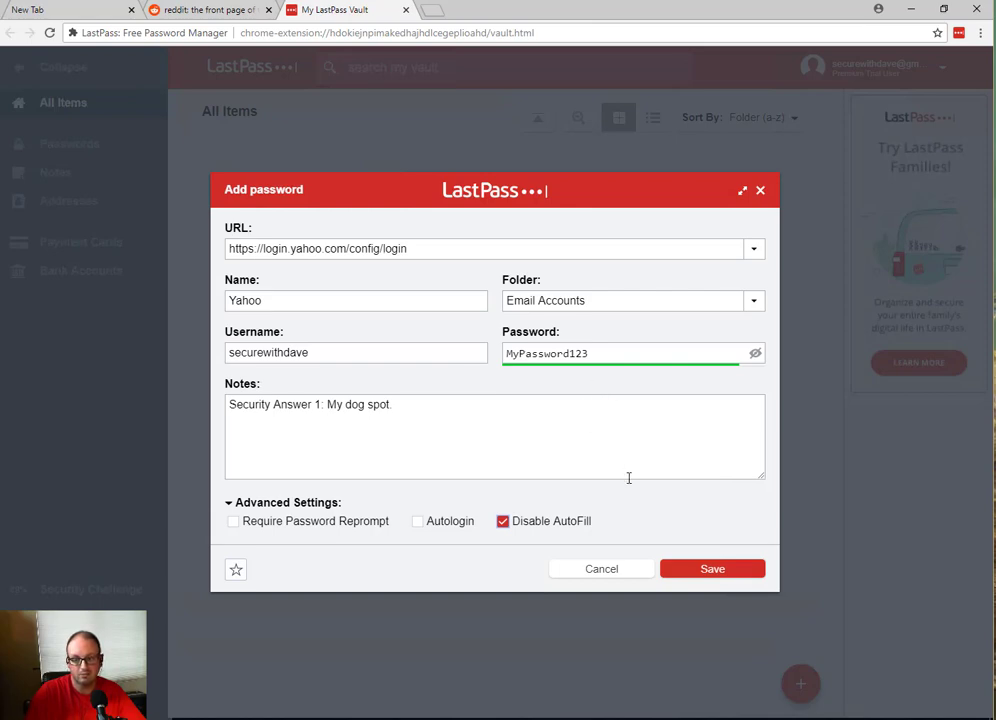
left_click(514, 527)
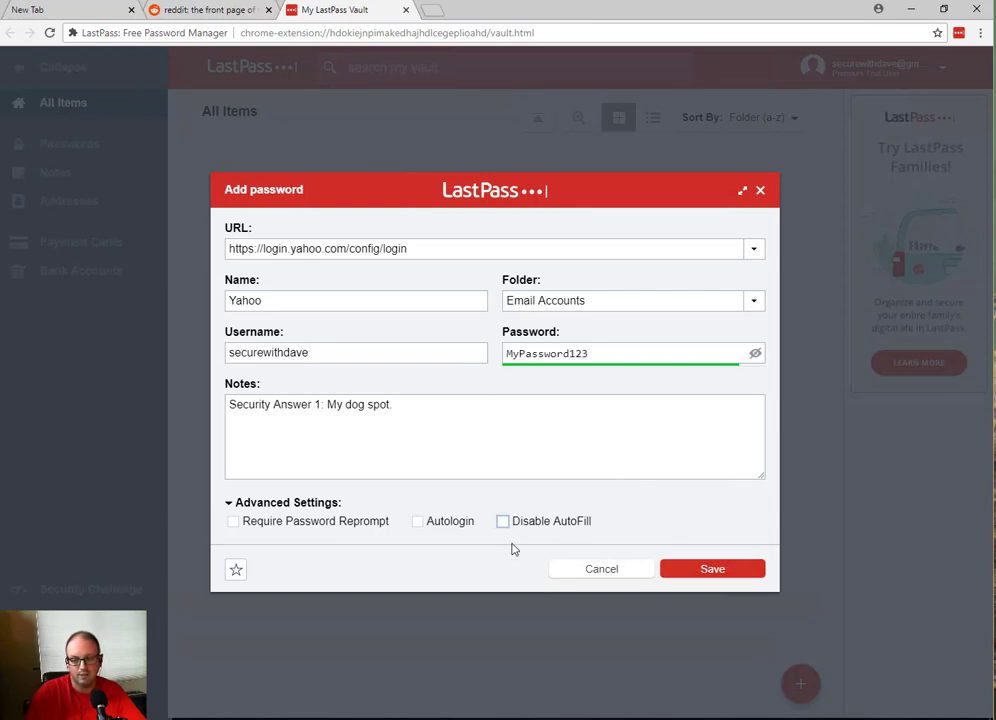
left_click(740, 570)
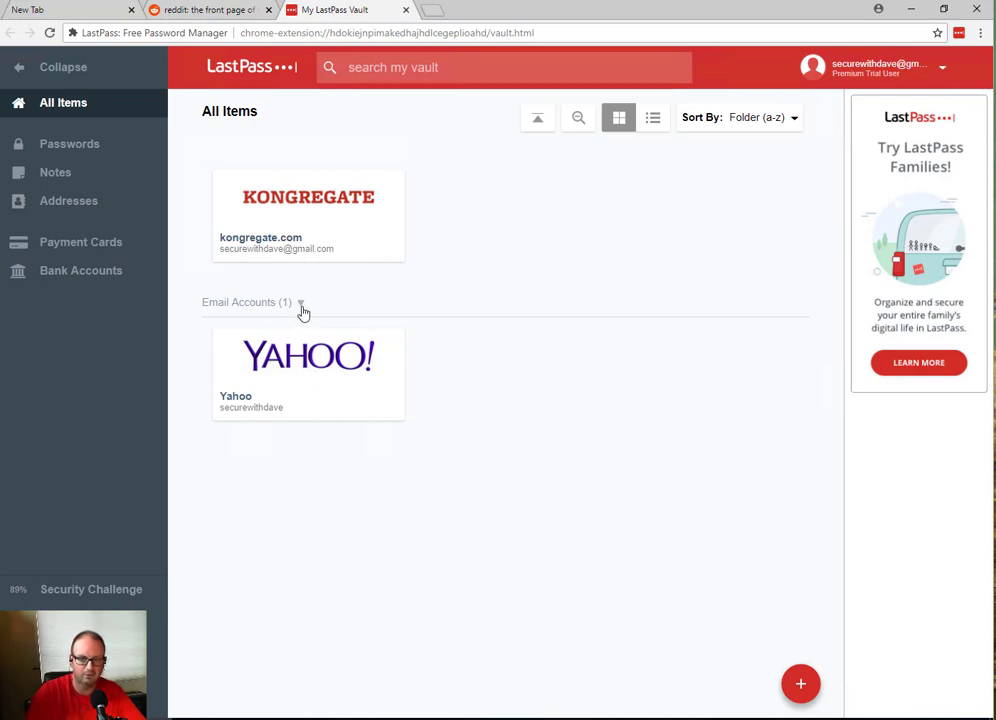
left_click(303, 312)
left_click(302, 316)
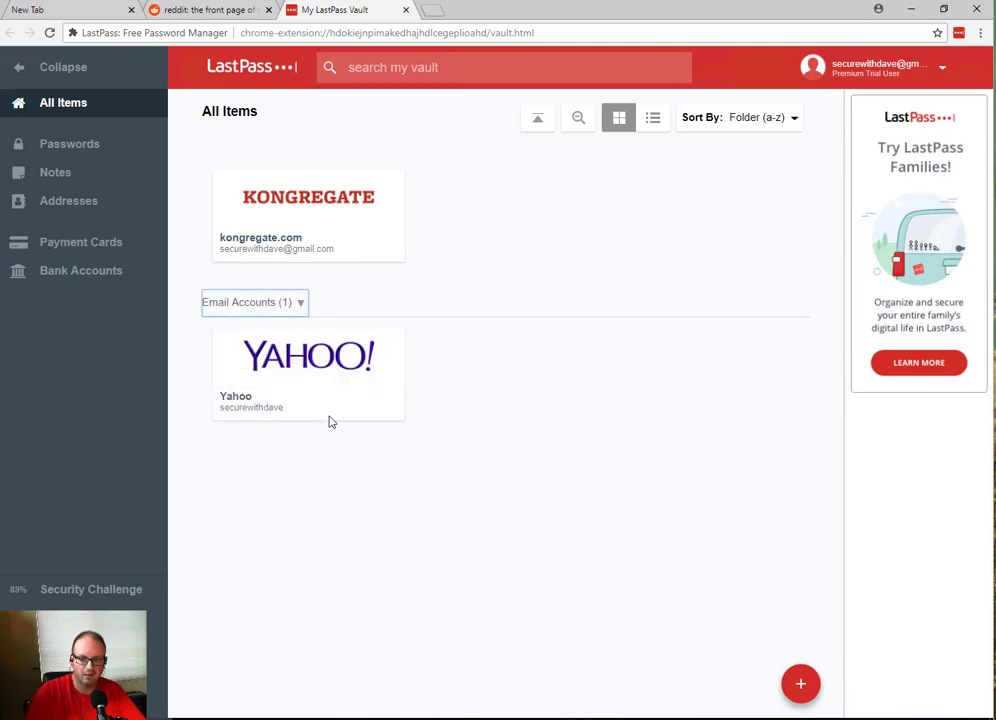
mouse_move(326, 369)
mouse_move(405, 367)
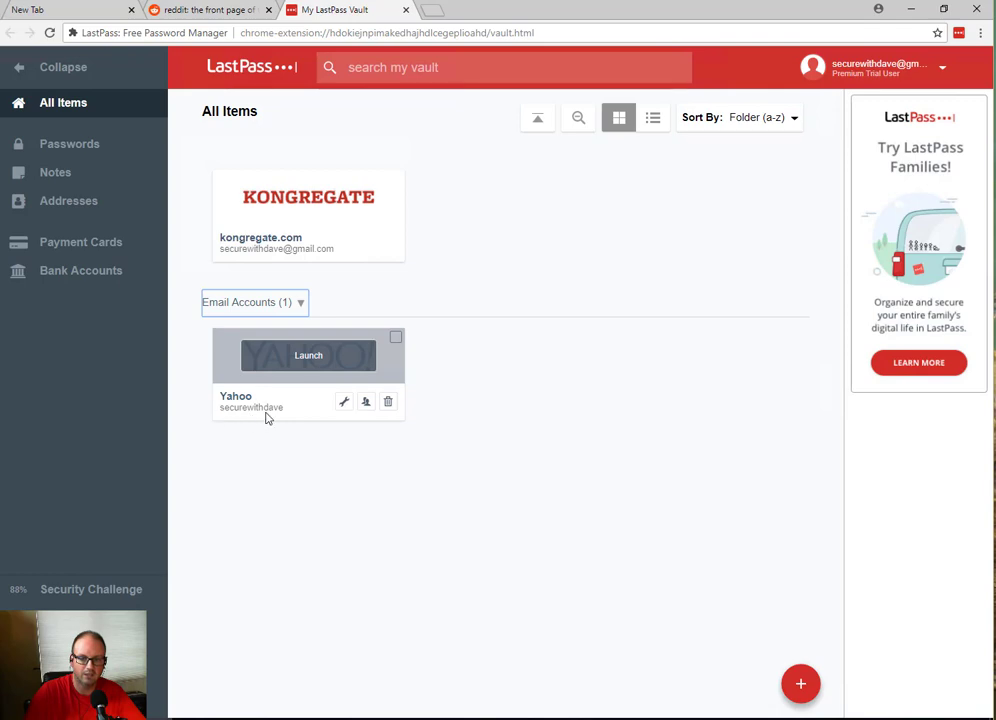
Step: Edit the Yahoo login and launch Auto Change Password
left_click(344, 402)
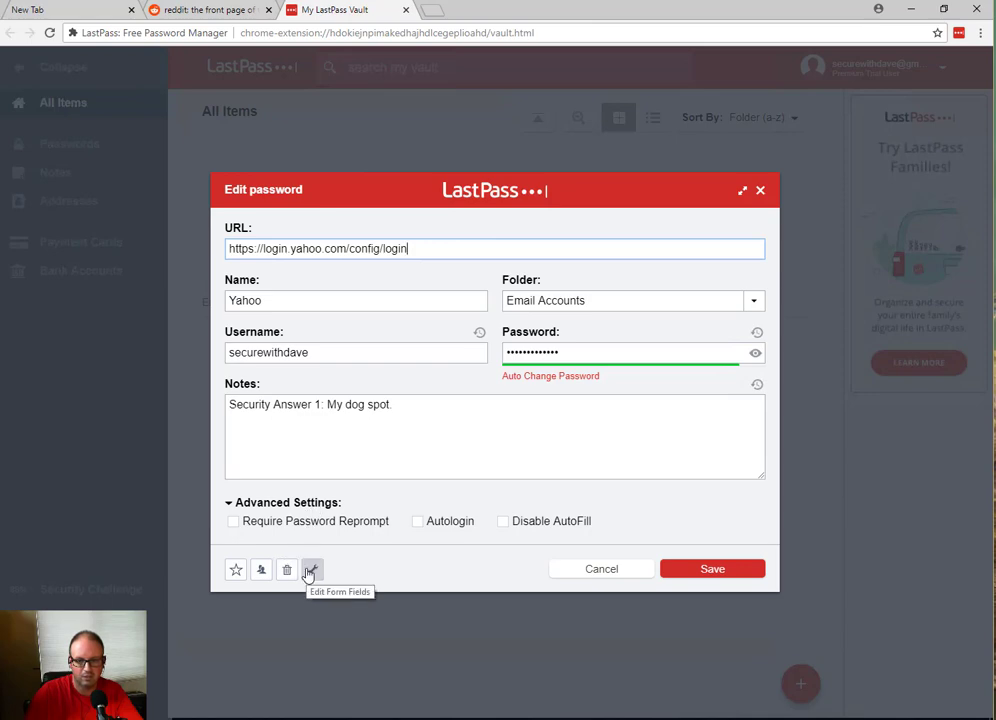
left_click(594, 385)
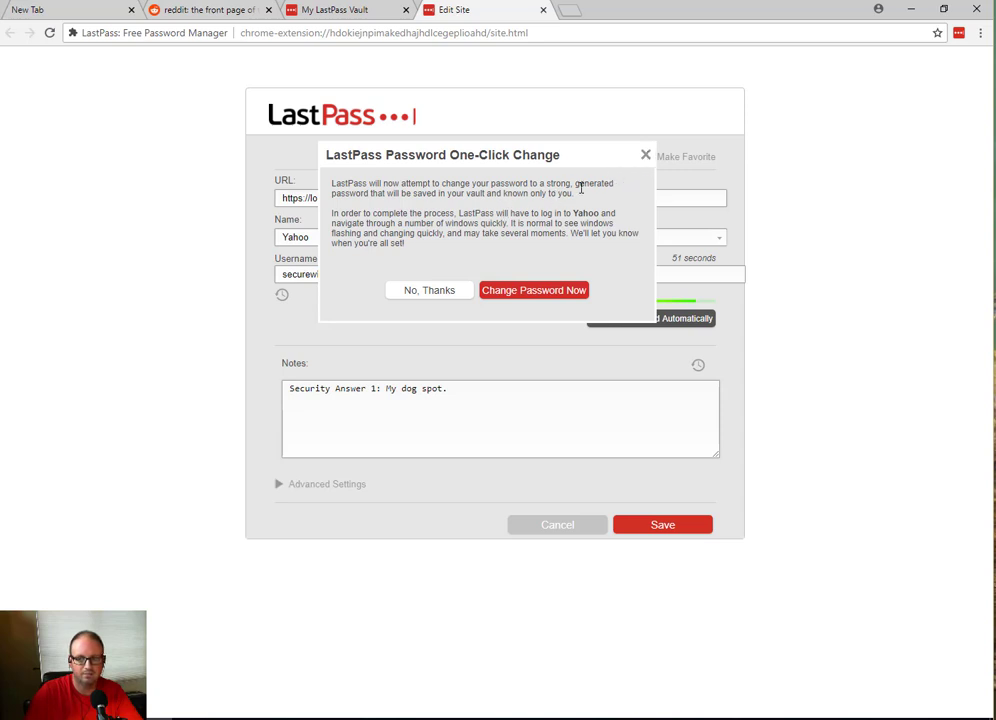
Step: Dismiss the One-Click Change prompt and close the Yahoo edit tab
left_click(645, 156)
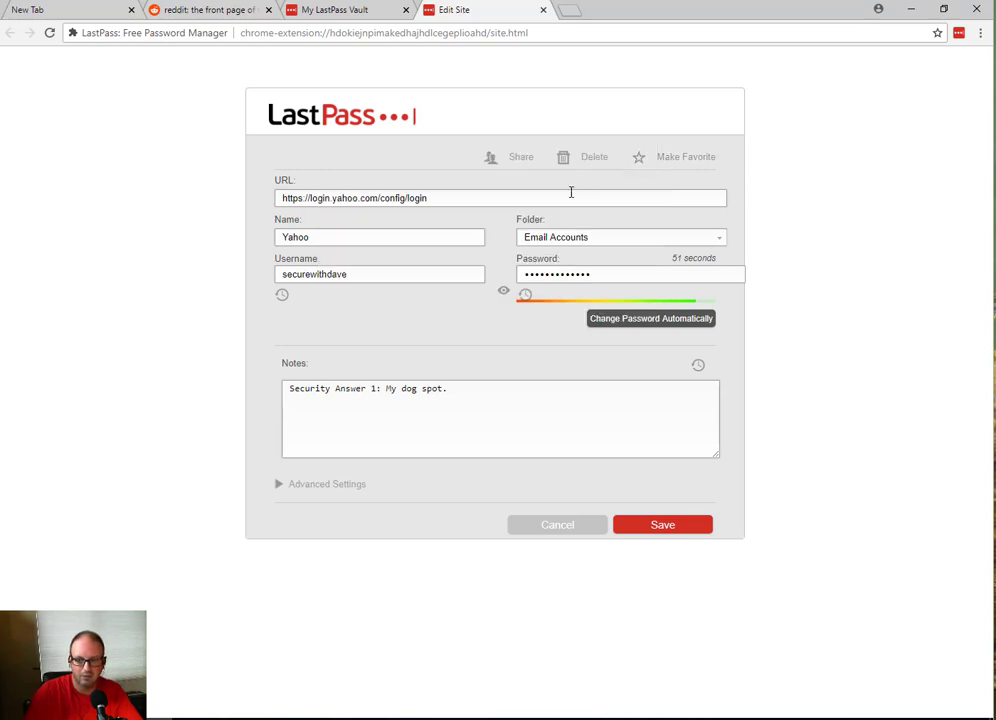
left_click(543, 10)
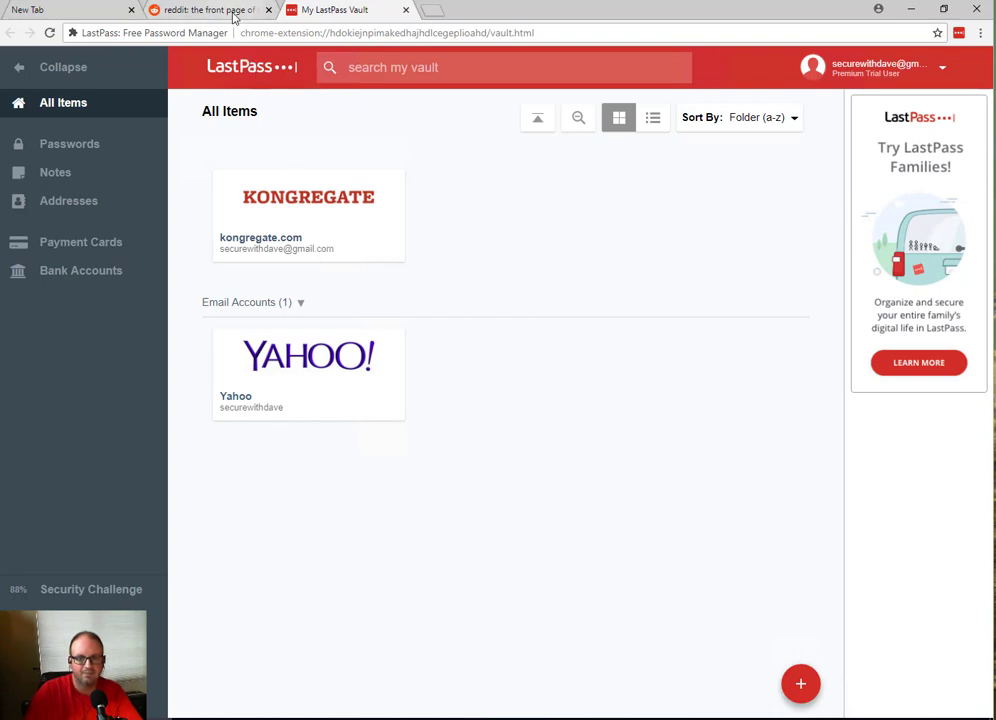
Step: On the reddit tab, start Sign Up with the account's email address and continue
left_click(960, 35)
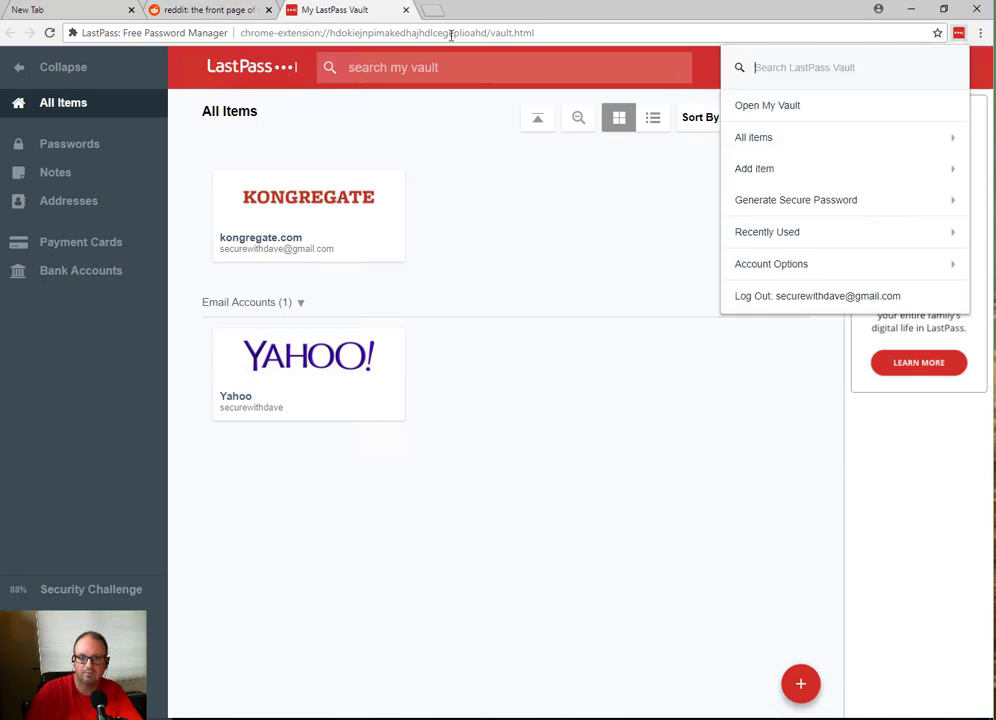
left_click(208, 12)
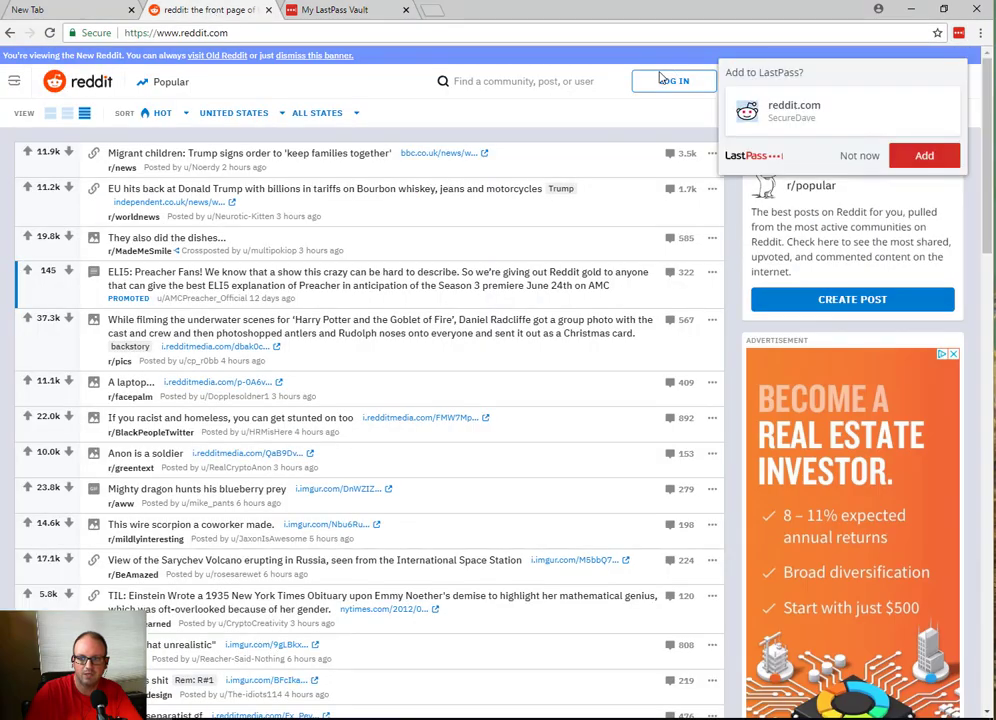
left_click(764, 82)
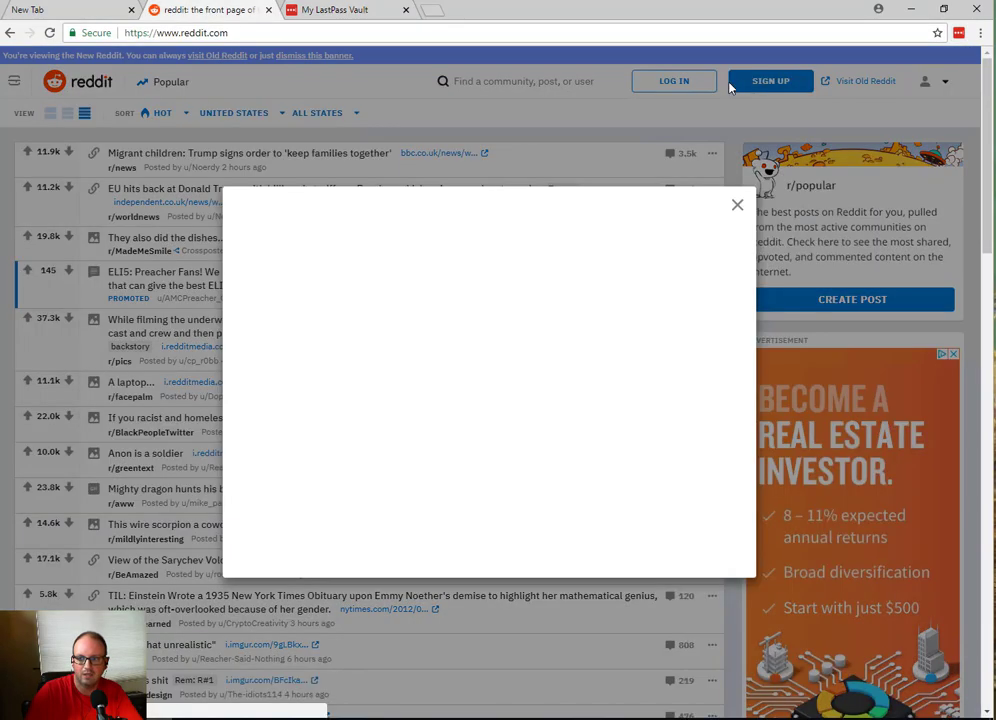
left_click(424, 359)
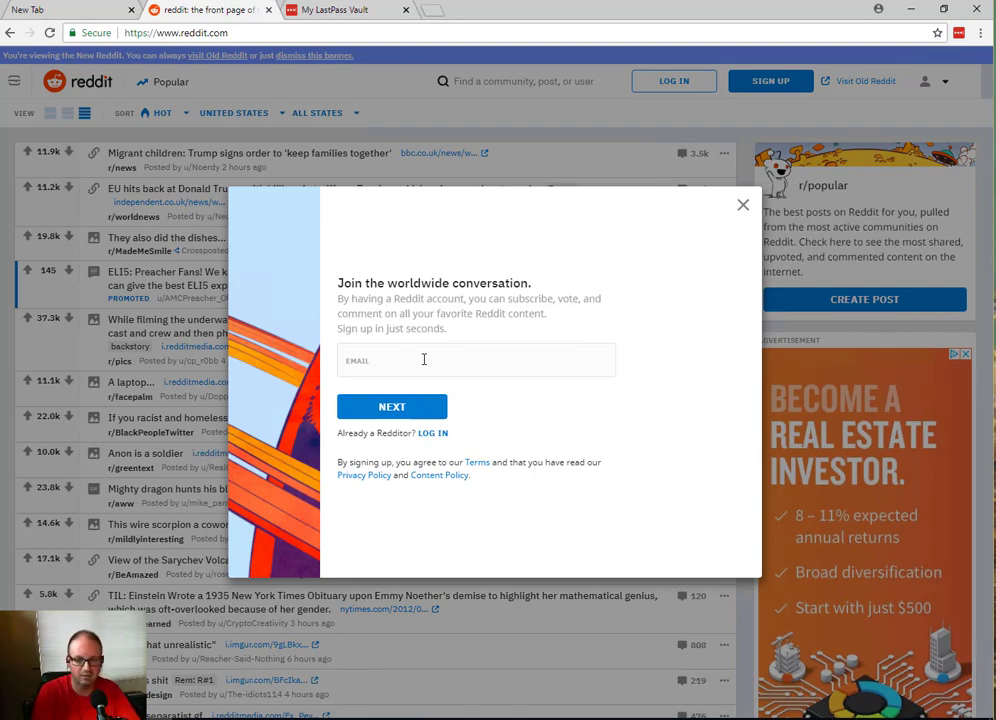
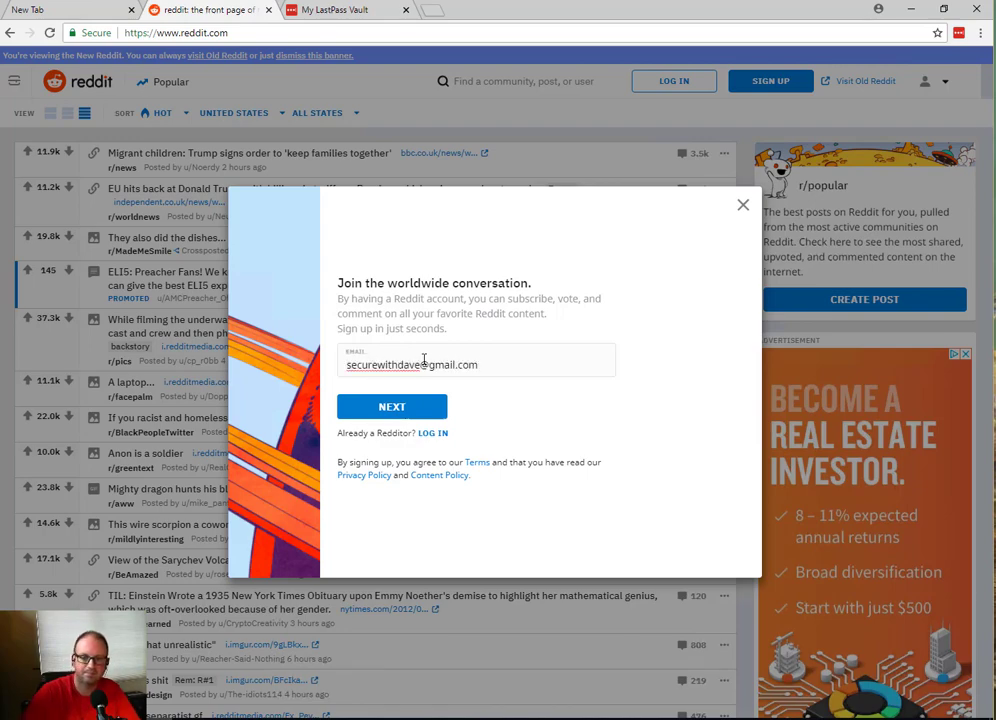
left_click(391, 407)
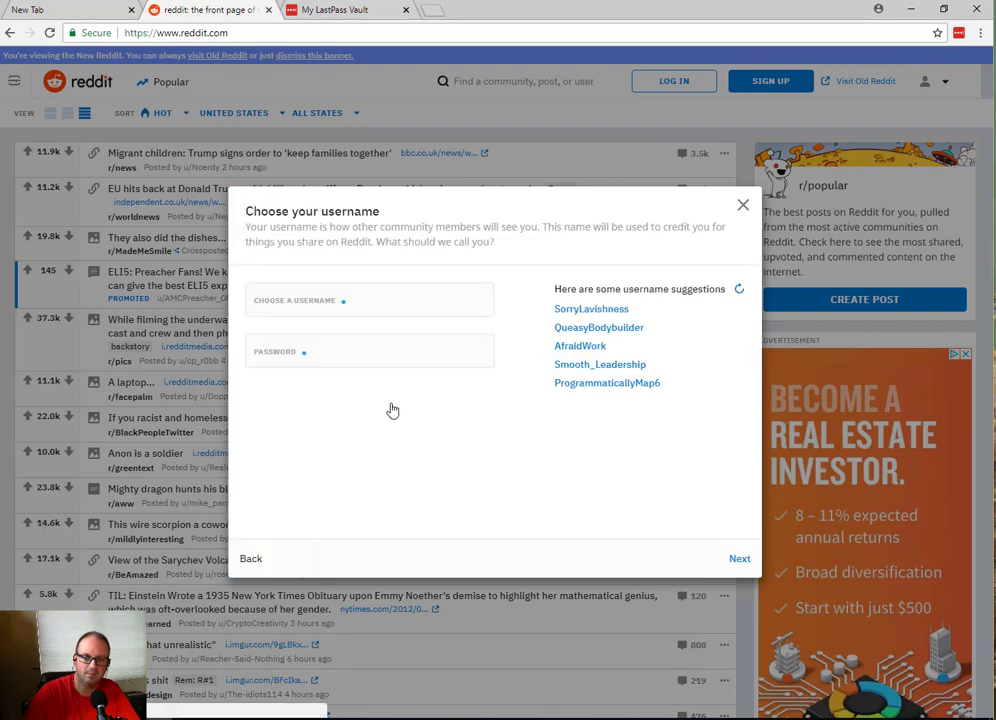
Step: Enter and accept a Reddit username, then move into the Password field
left_click(368, 308)
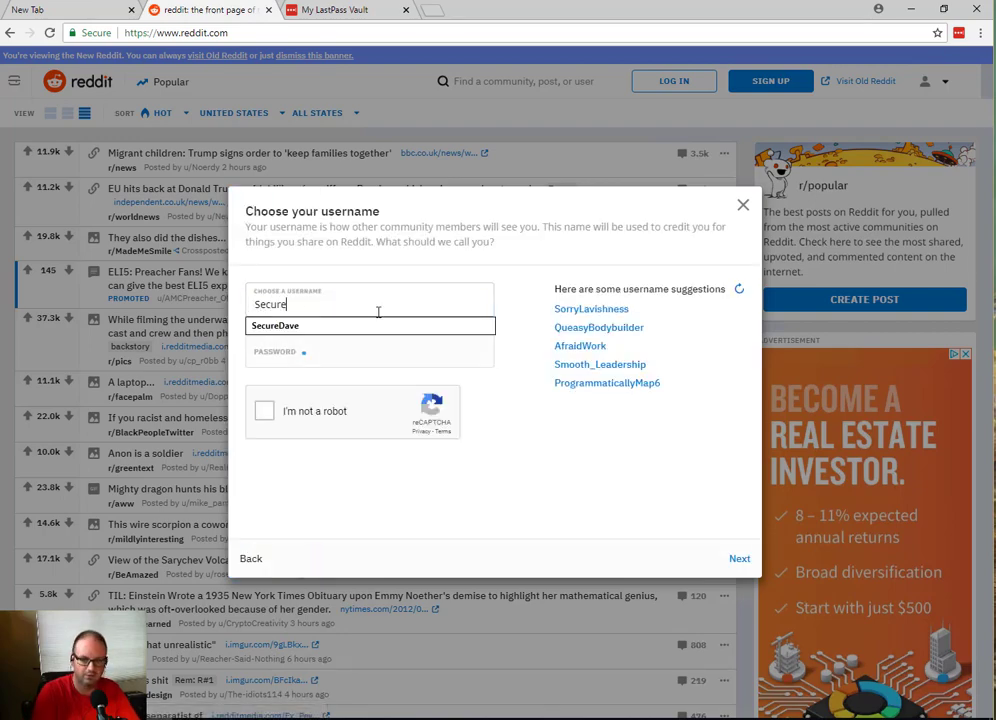
type("SecureDave")
left_click(396, 345)
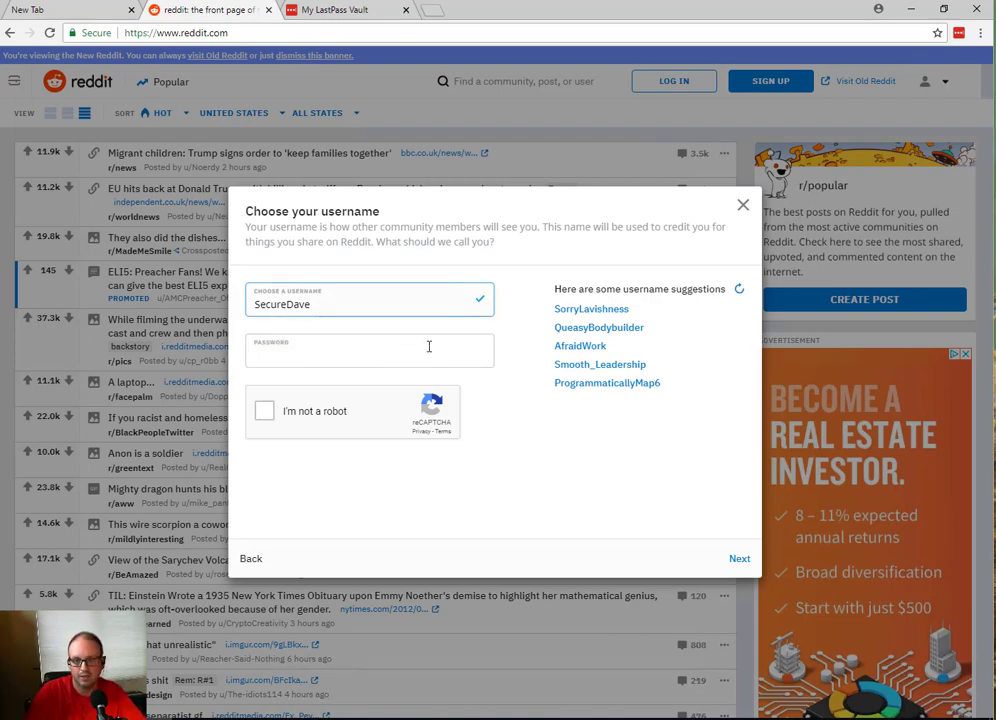
left_click(389, 377)
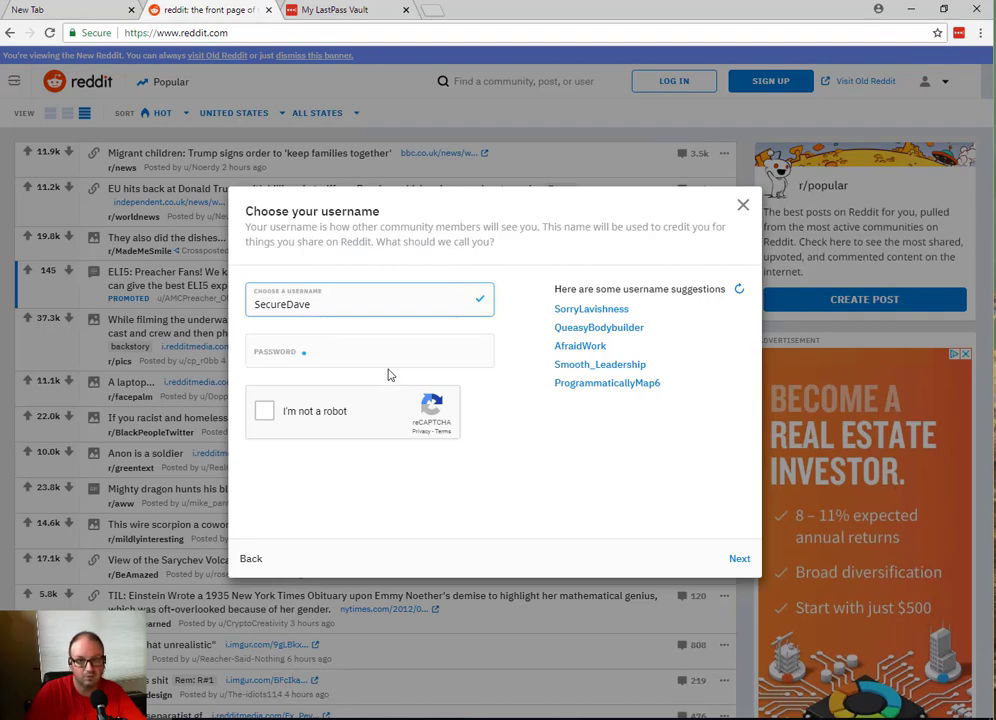
left_click(385, 360)
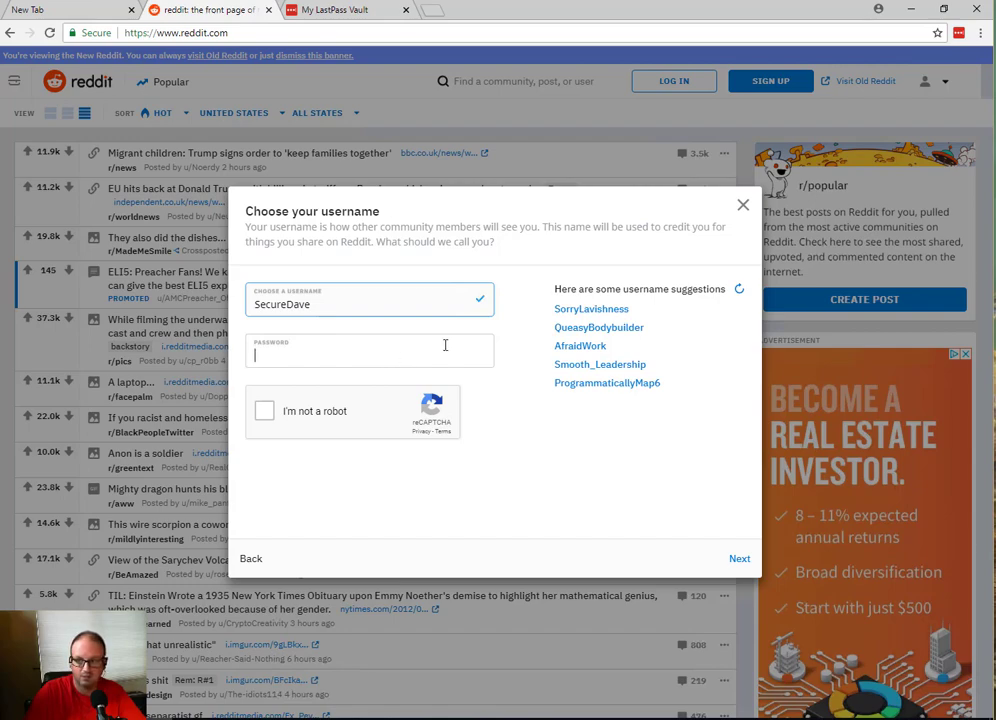
left_click(341, 360)
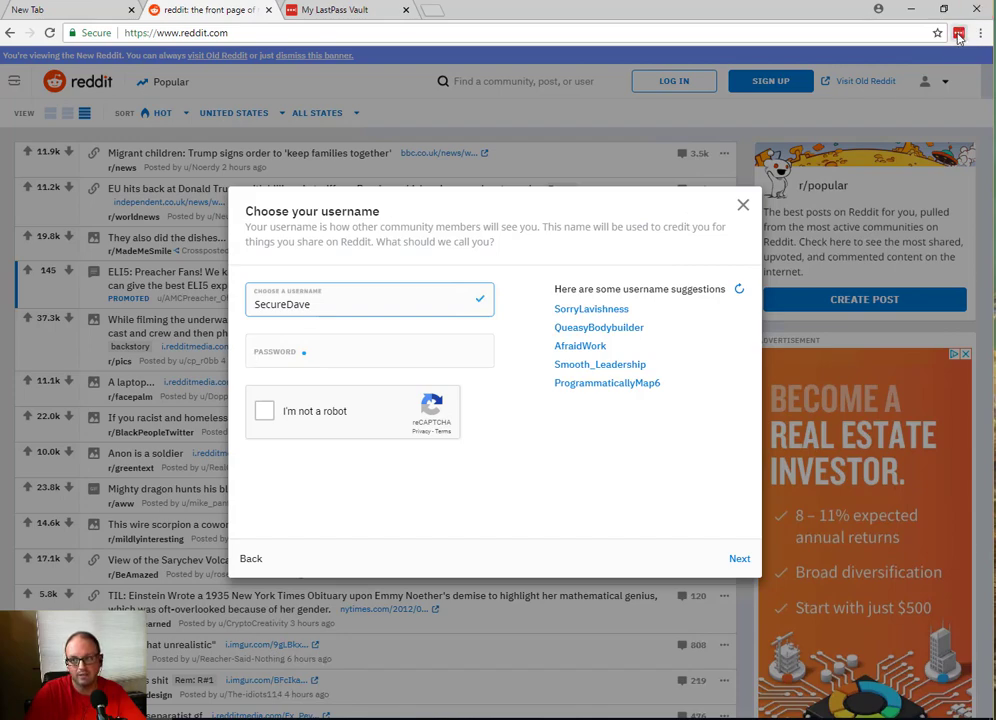
Step: Generate a 20-character LastPass password with all character types and fill it into Reddit's password field
left_click(959, 35)
left_click(772, 200)
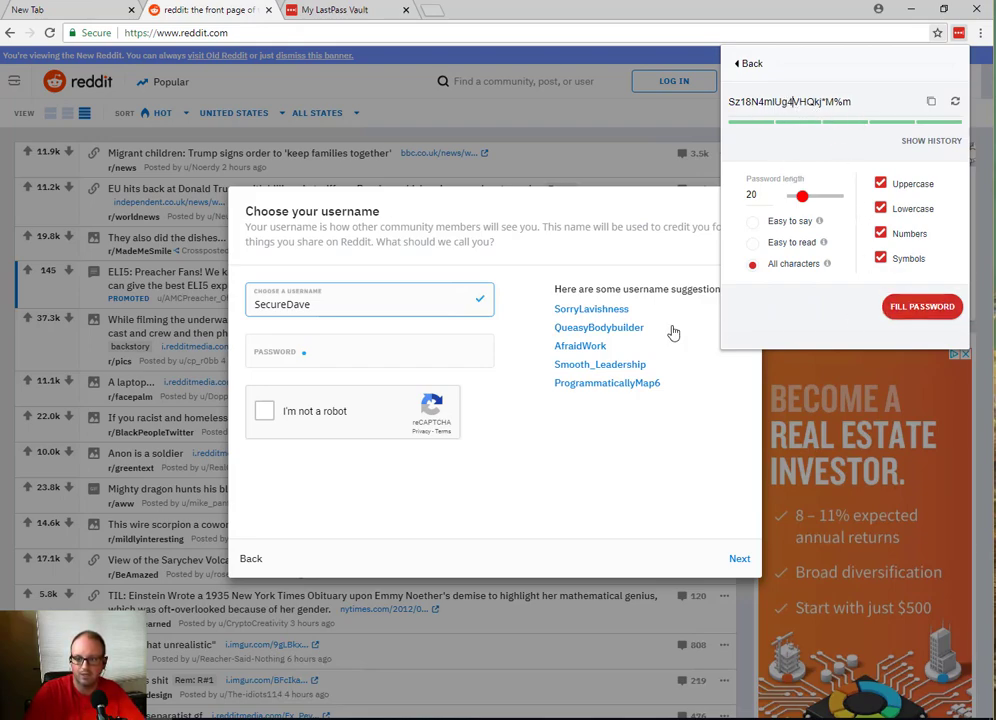
left_click(902, 309)
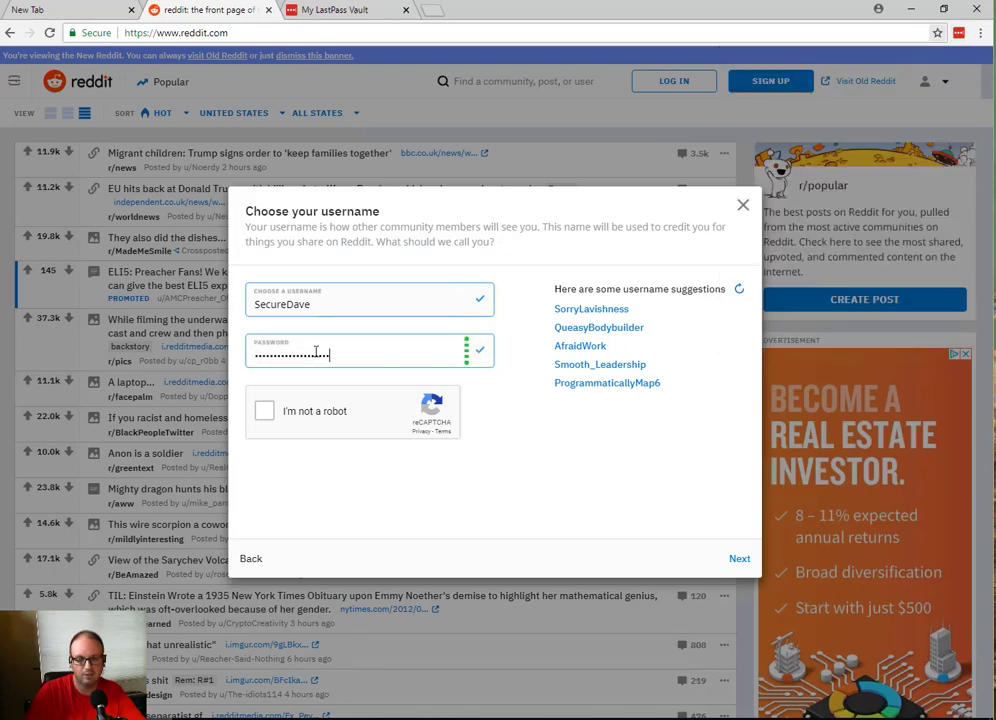
Step: Pass the robot check, finish Reddit sign-up, decline Chrome's password save, and return to My LastPass Vault
left_click(263, 413)
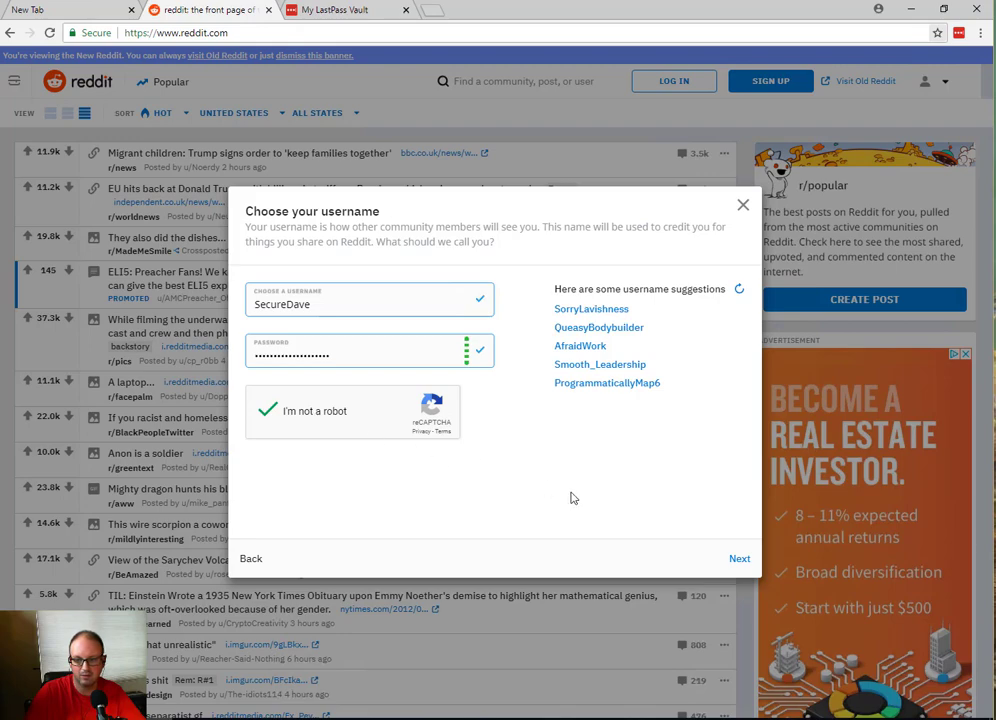
left_click(740, 560)
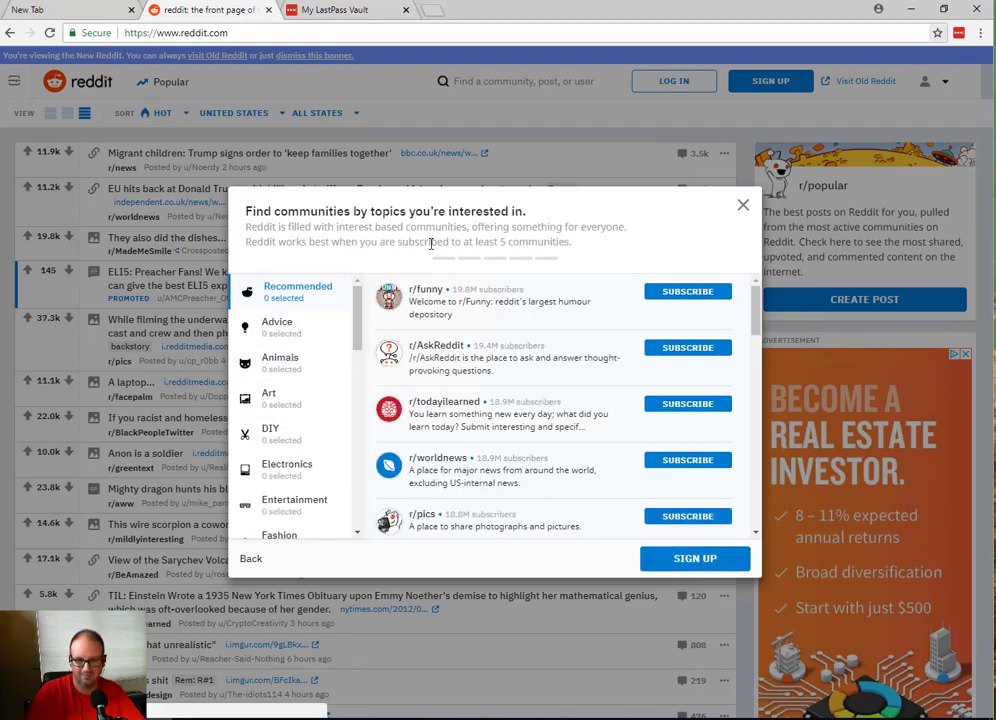
left_click(680, 562)
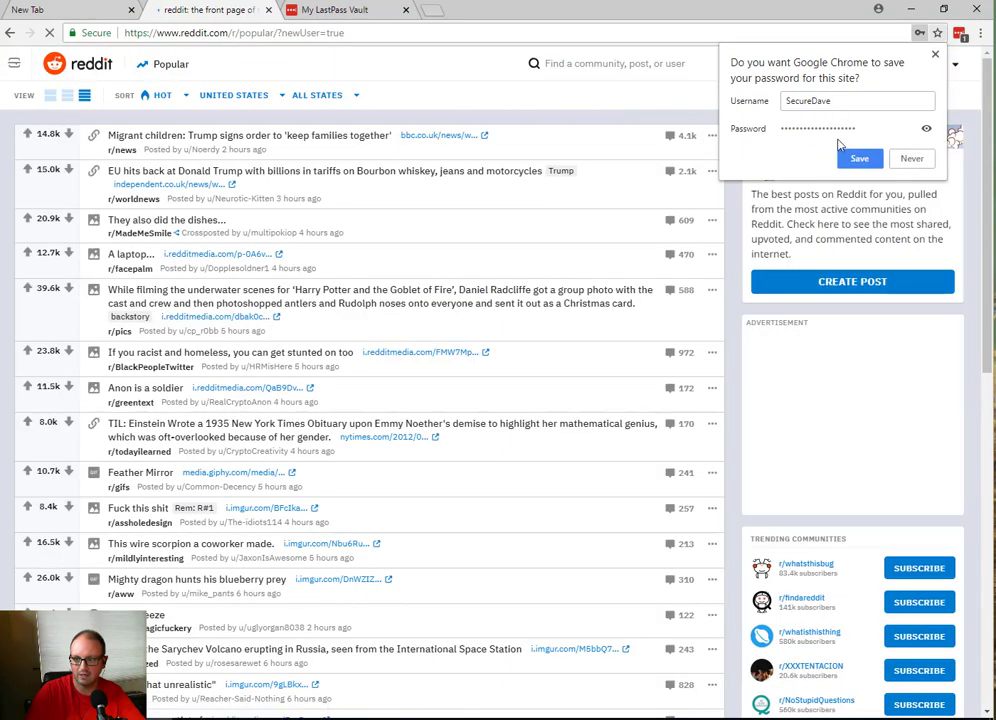
left_click(908, 160)
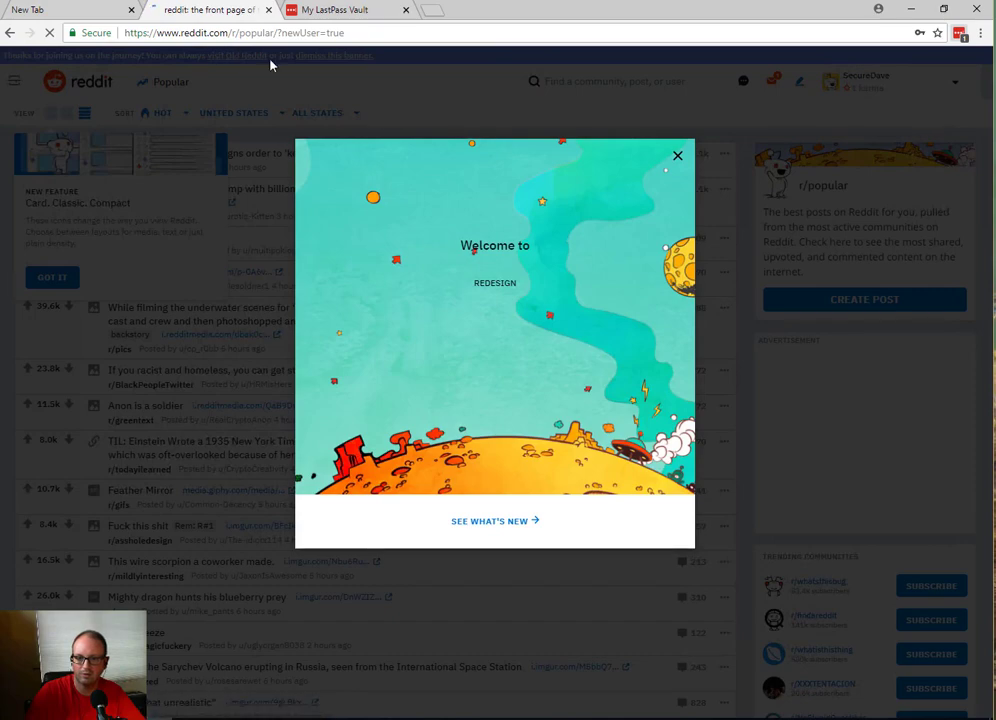
left_click(340, 10)
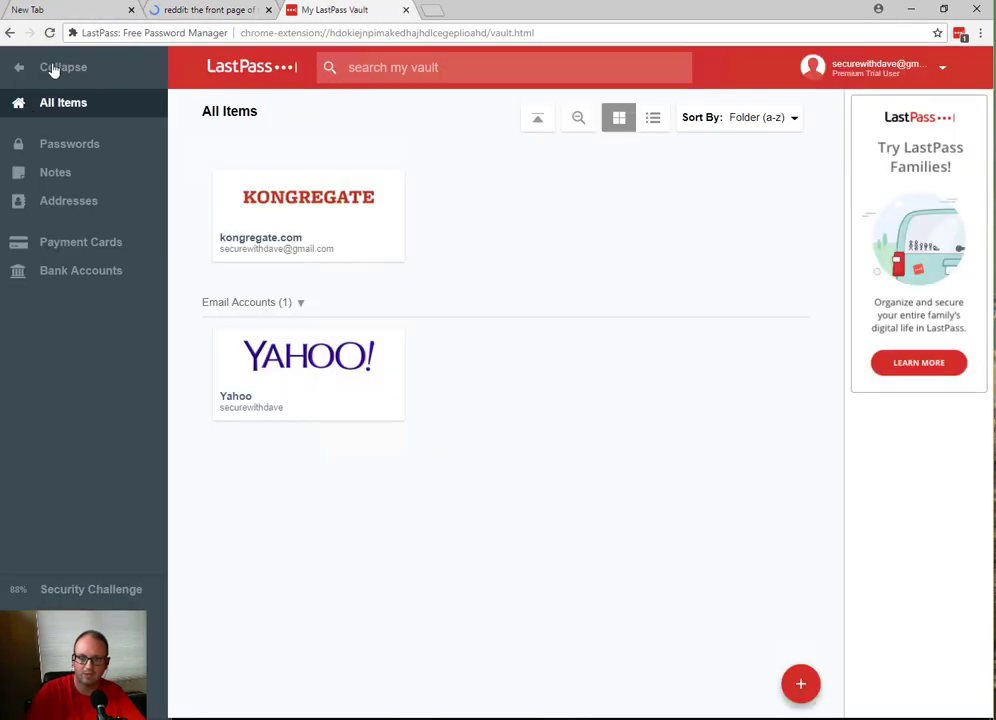
Step: Reload the vault so the reddit.com login card appears beside kongregate.com in All Items
left_click(50, 33)
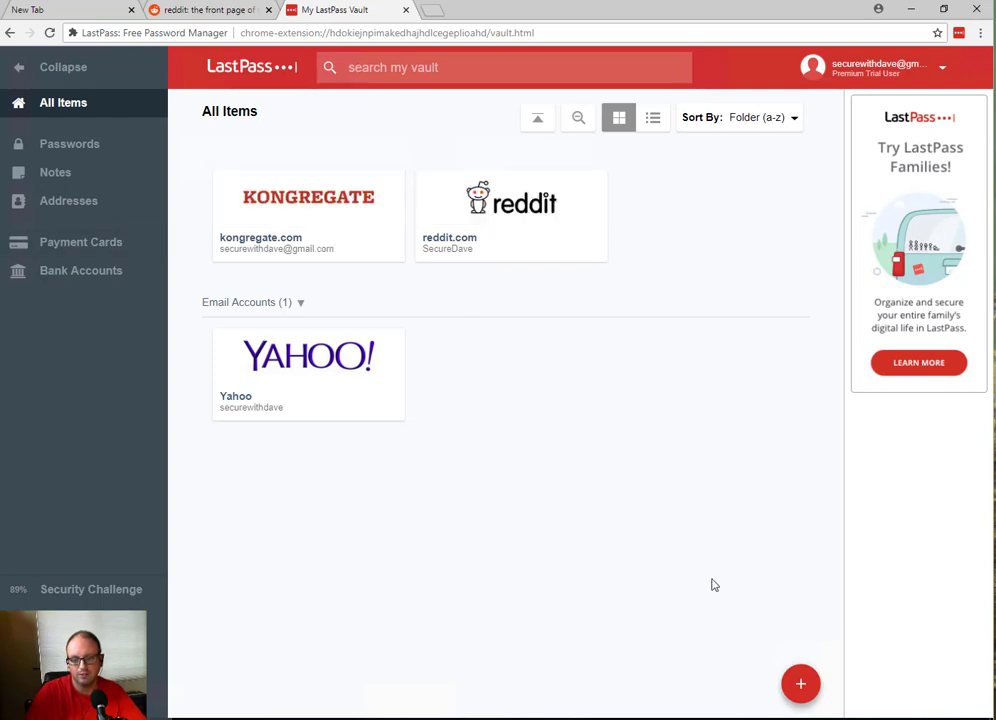
mouse_move(546, 242)
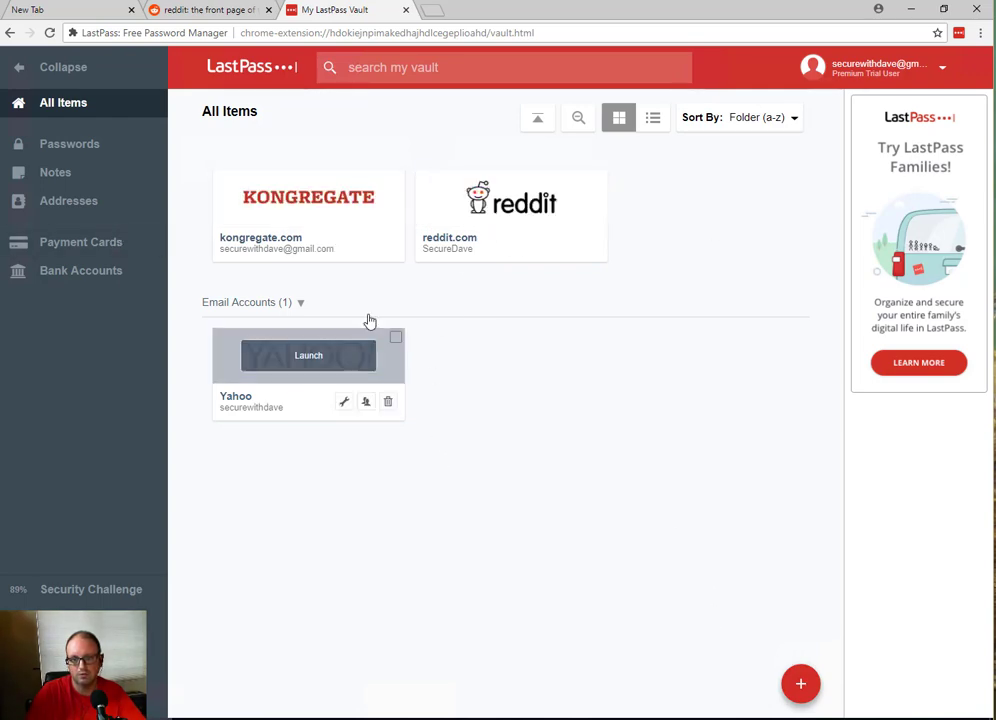